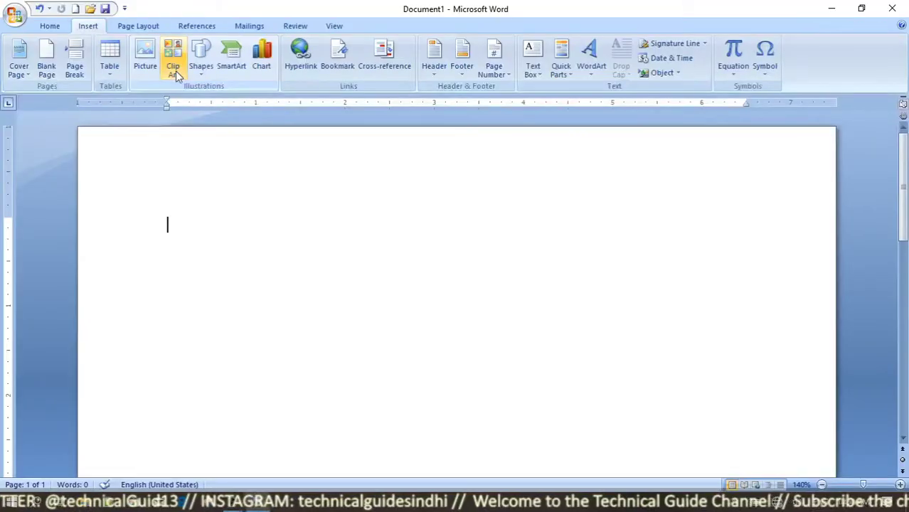
Open the Clip Art pane and clear 'education' from the Search for box.
left_click(176, 70)
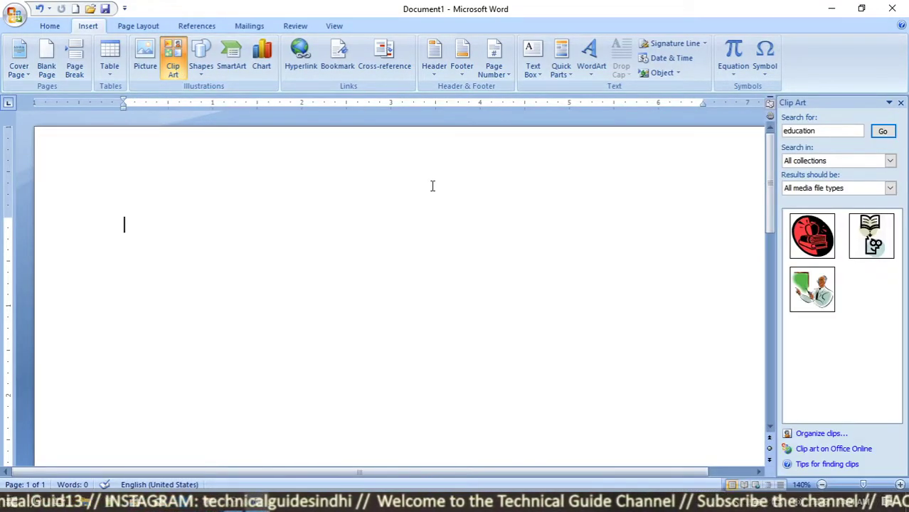
left_click(849, 131)
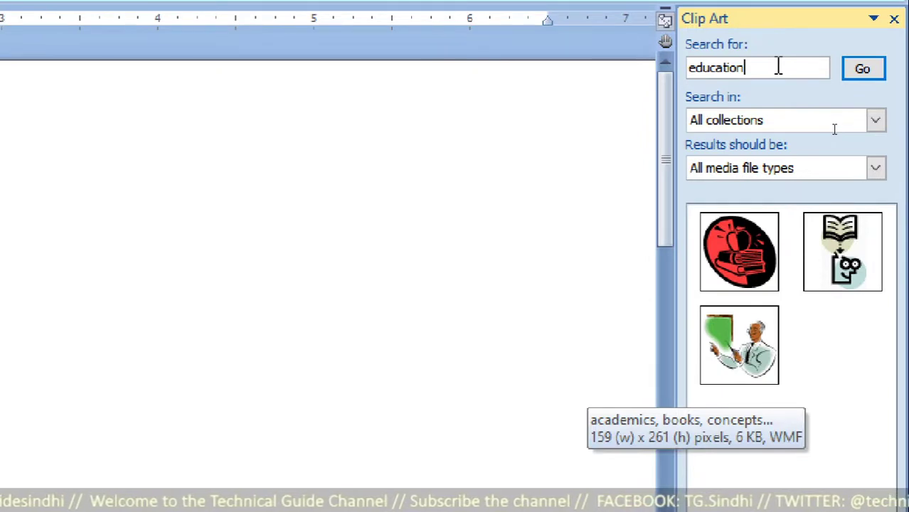
key("BackSpace")
key("BackSpace")
key("BackSpace")
key("BackSpace")
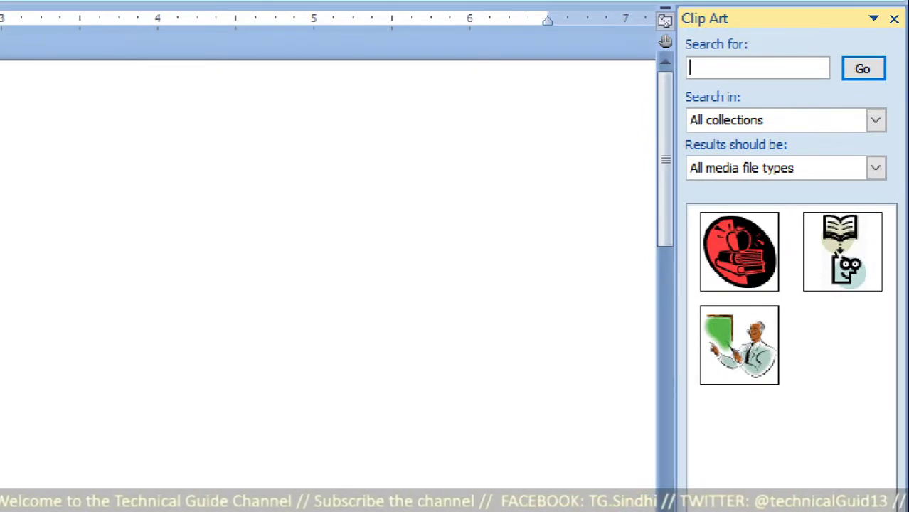
Search clip art for 'DOCTOR' and insert the doctor picture at 2" by 1.28".
type("d")
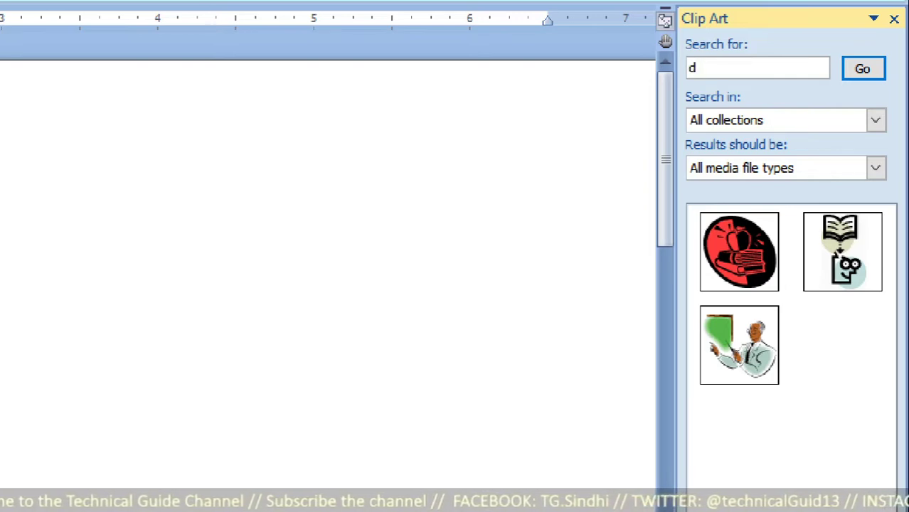
type("r")
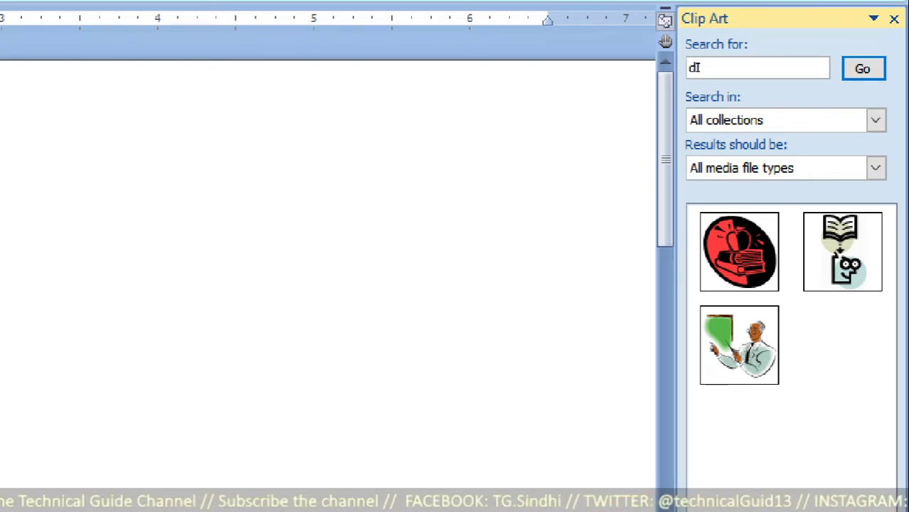
key("BackSpace")
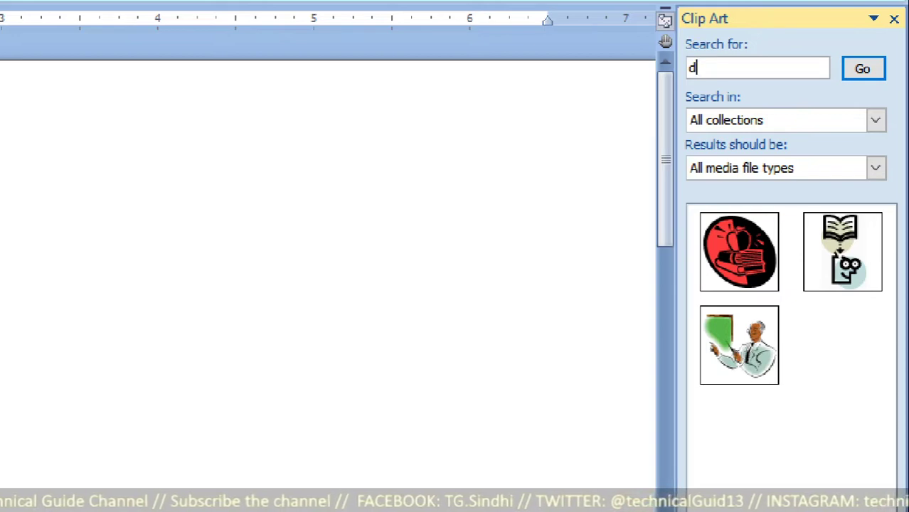
type("OX")
key("BackSpace")
key("BackSpace")
key("BackSpace")
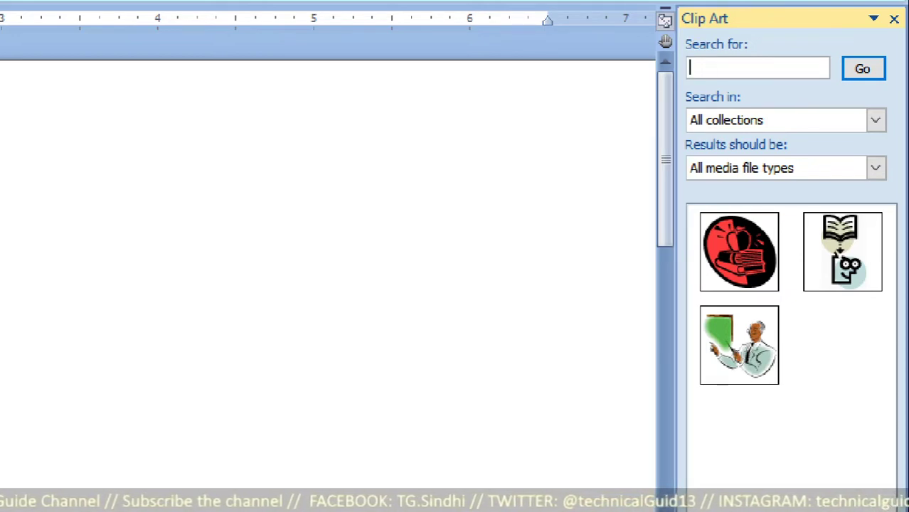
type("DOC")
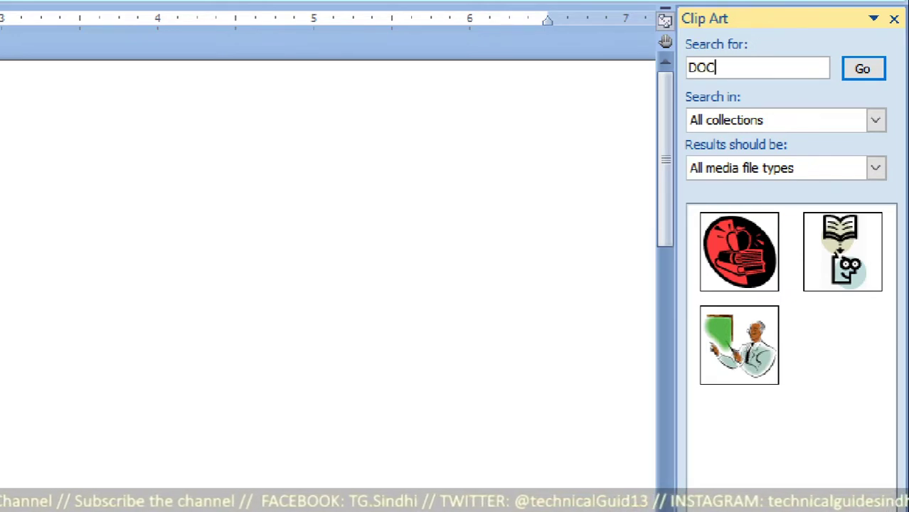
type("TOR")
key("Return")
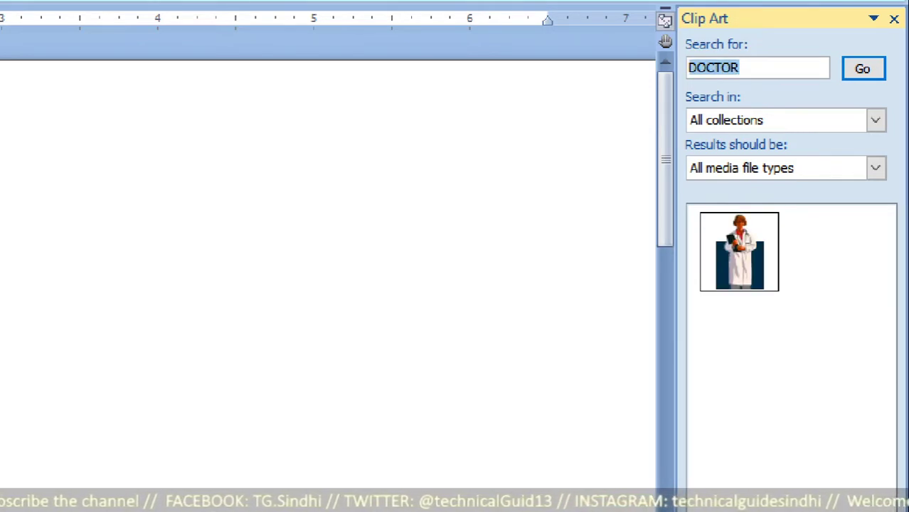
mouse_move(737, 267)
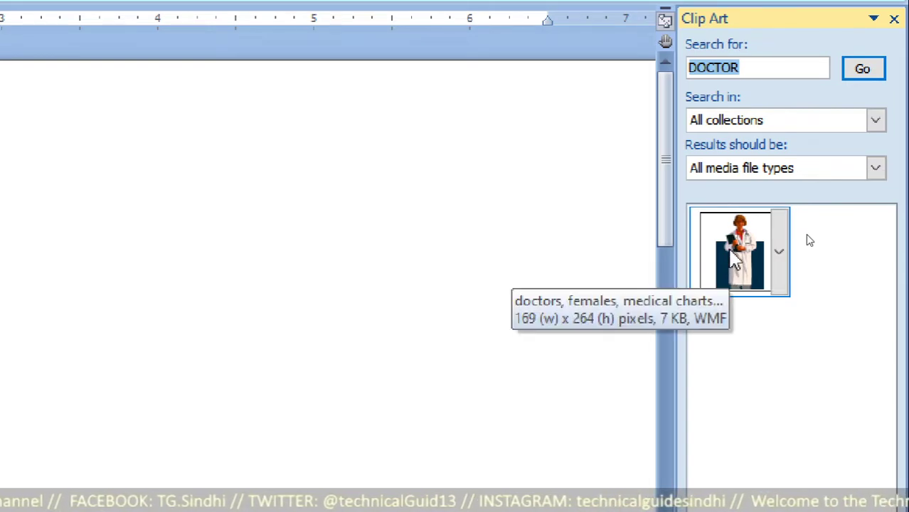
left_click(779, 251)
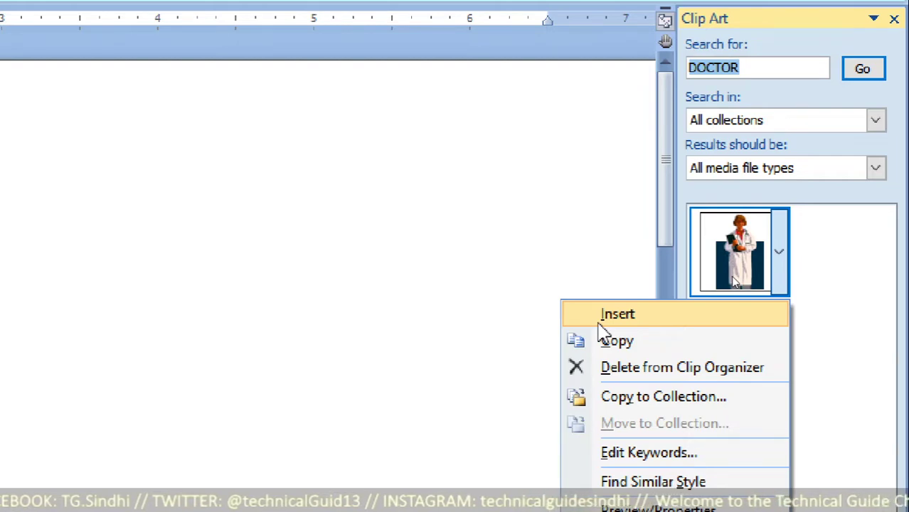
left_click(597, 323)
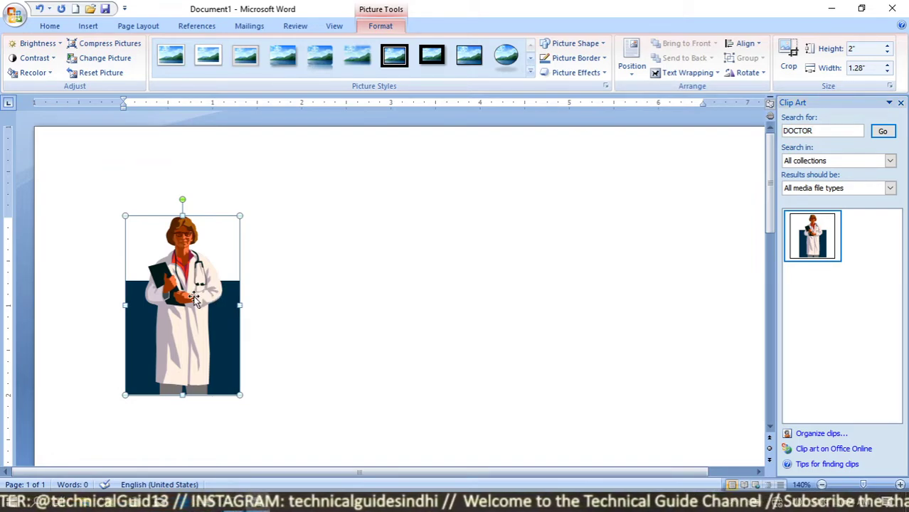
Nudge the doctor picture and bring up its Text Wrapping choices.
mouse_move(194, 300)
left_mouse_down()
mouse_move(250, 311)
mouse_move(225, 308)
left_mouse_up()
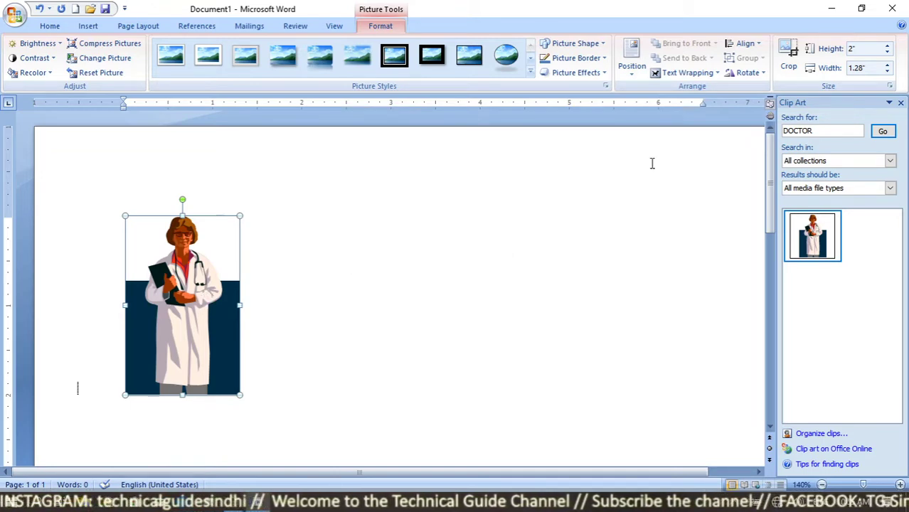
left_click(676, 77)
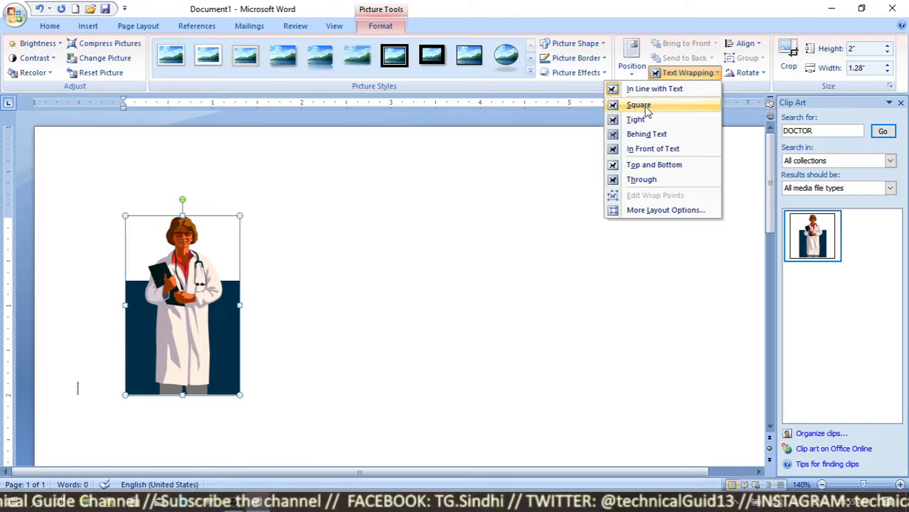
Set the doctor picture to Square wrapping, resize it to 1.37" by 1.19", and centre it.
left_click(645, 107)
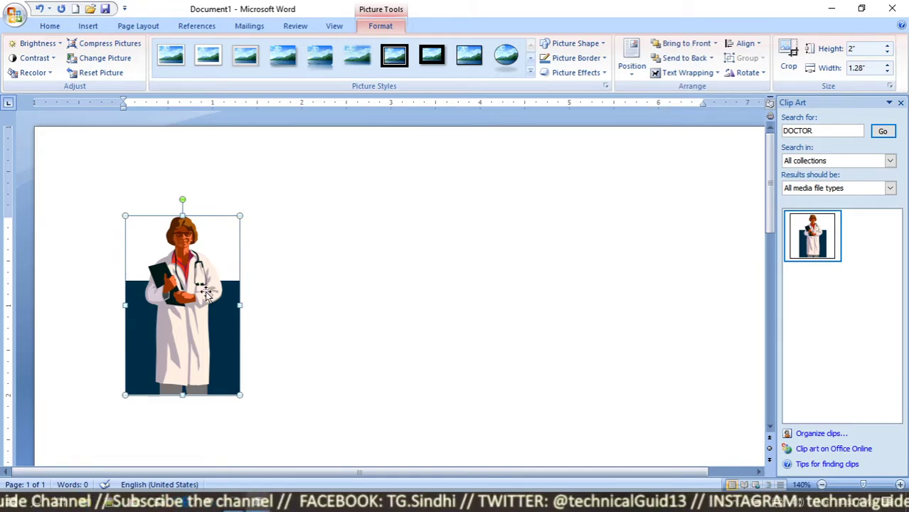
left_click_drag(203, 297, 506, 307)
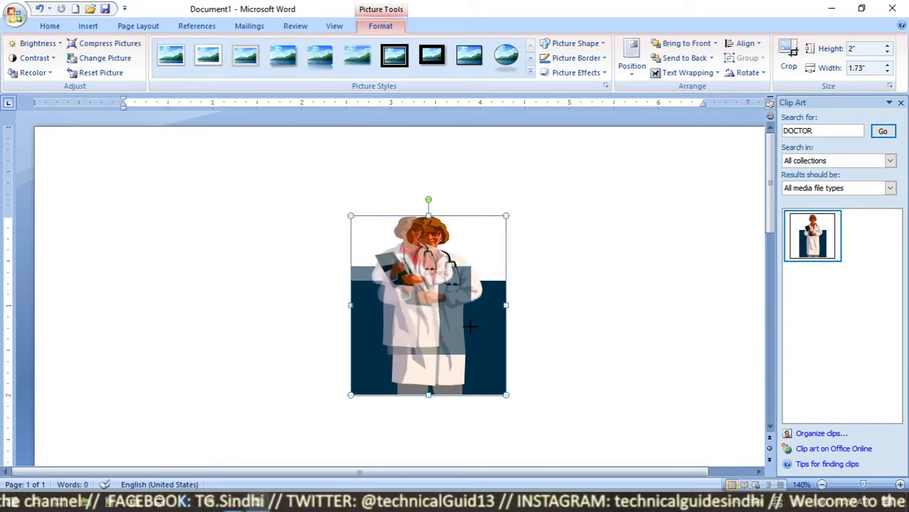
left_click_drag(505, 396, 457, 338)
mouse_move(413, 302)
left_mouse_down()
mouse_move(509, 315)
mouse_move(284, 316)
left_mouse_up()
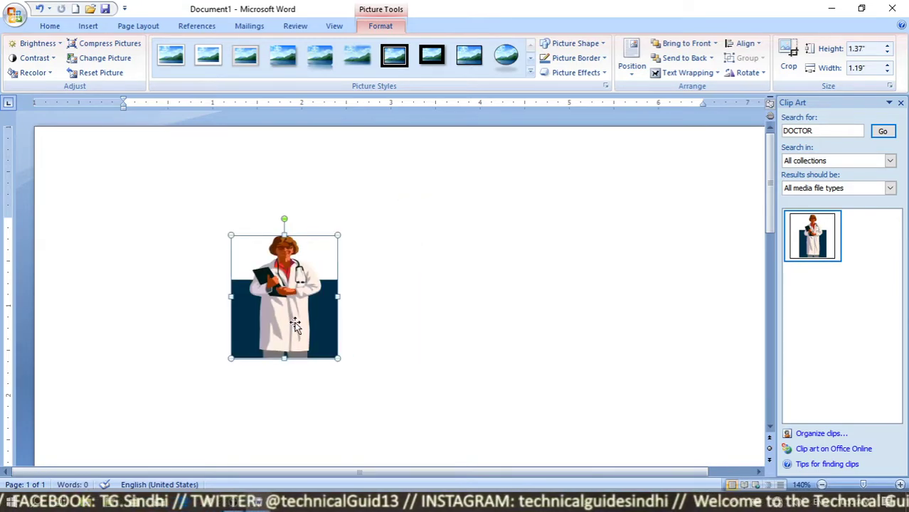
left_click(830, 133)
type("education")
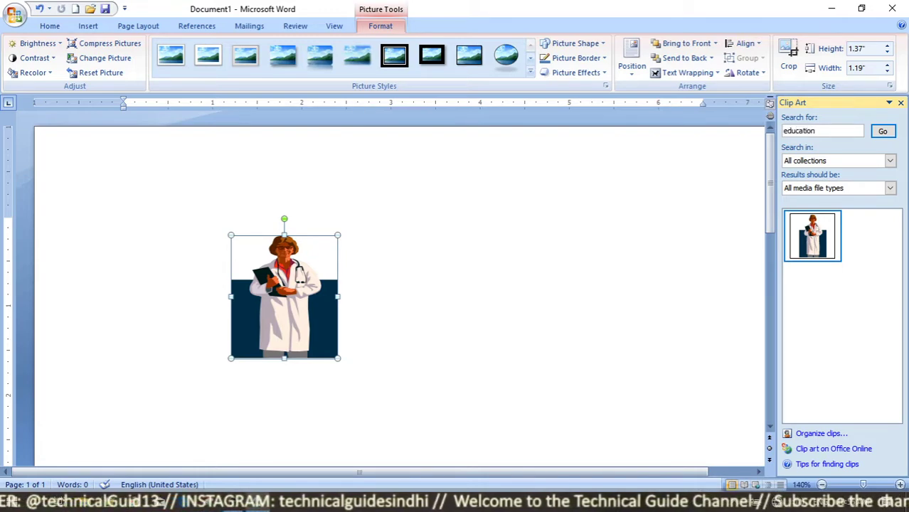
Search clip art for 'education' and insert the teacher-at-green-board clip.
left_click(881, 131)
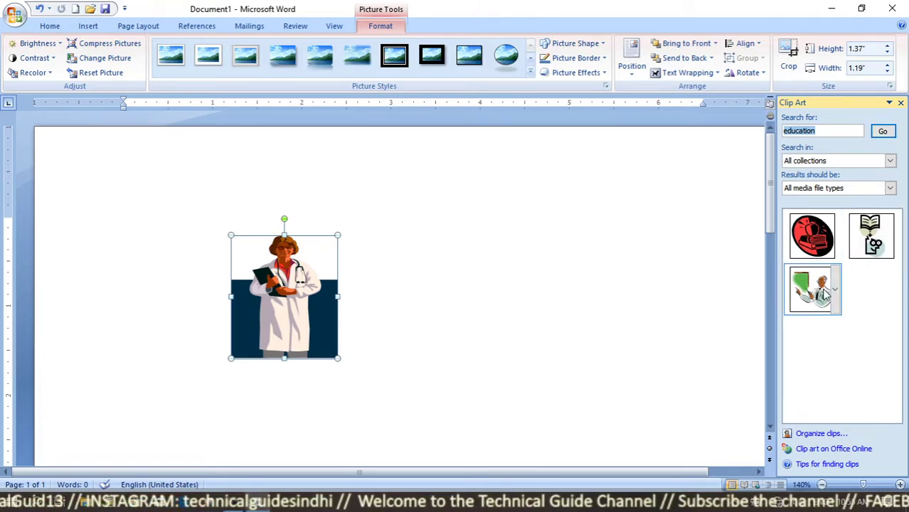
right_click(810, 293)
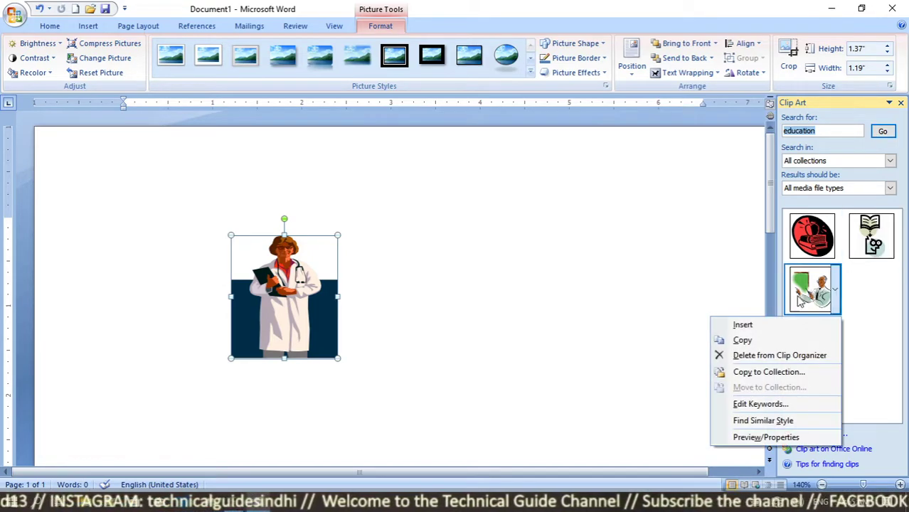
left_click(743, 325)
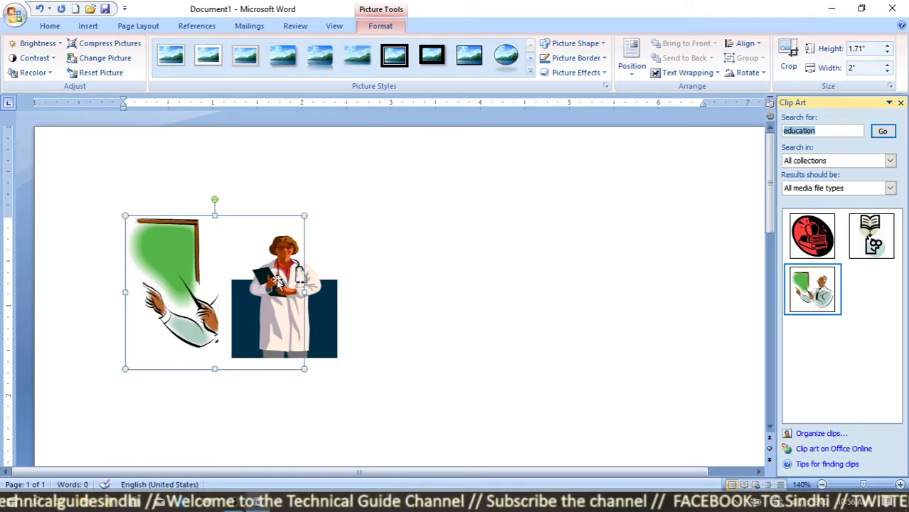
Set the teacher picture to Square wrapping and place it right of the doctor.
left_click(687, 73)
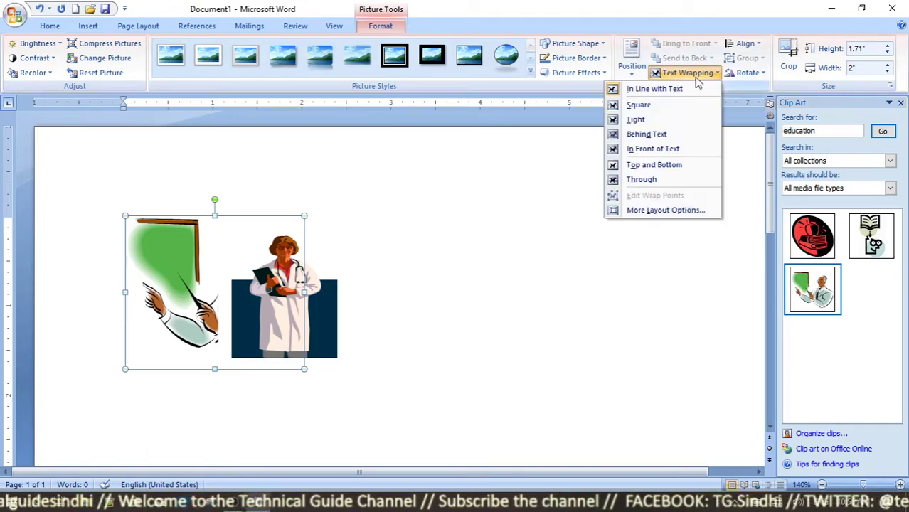
left_click(643, 105)
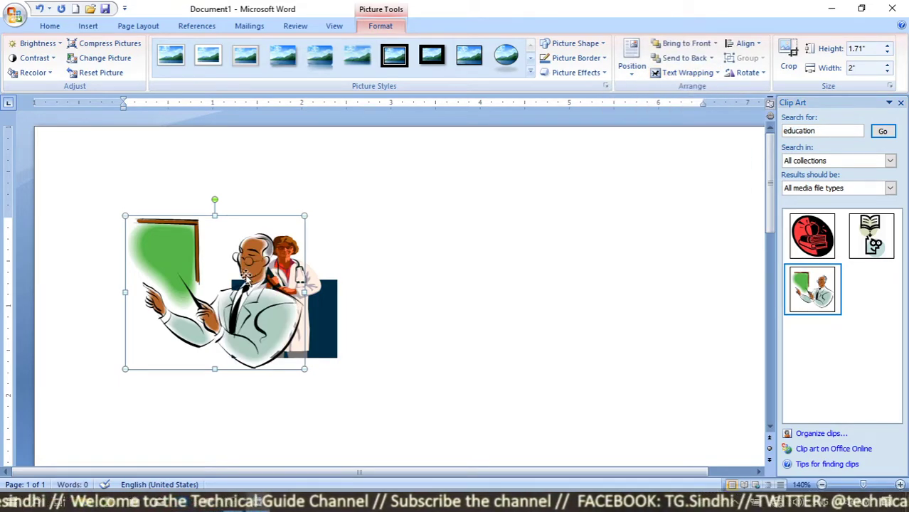
mouse_move(245, 277)
left_mouse_down()
mouse_move(284, 308)
mouse_move(488, 290)
left_mouse_up()
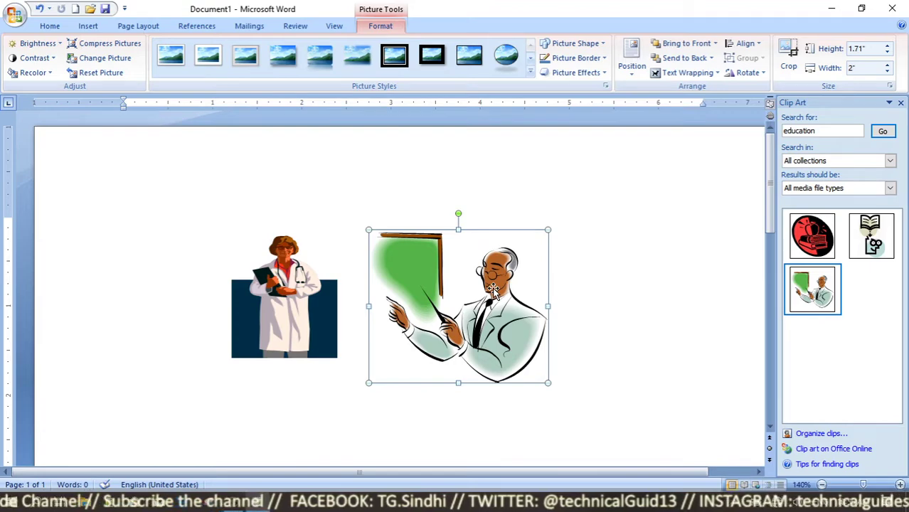
left_click_drag(493, 290, 377, 343)
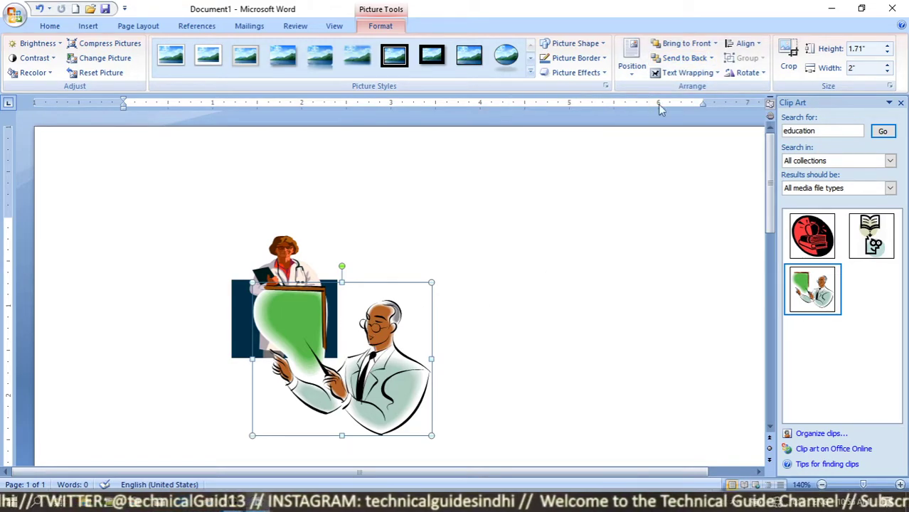
left_click(681, 63)
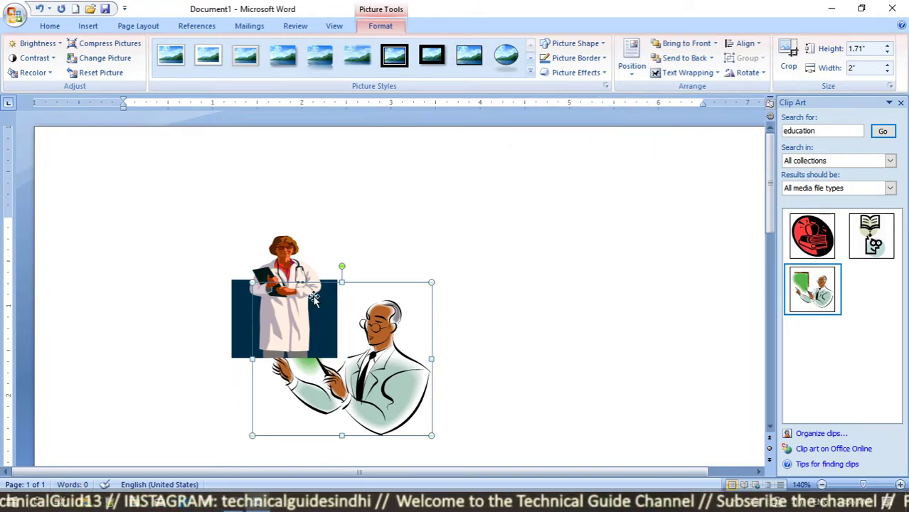
left_click(686, 44)
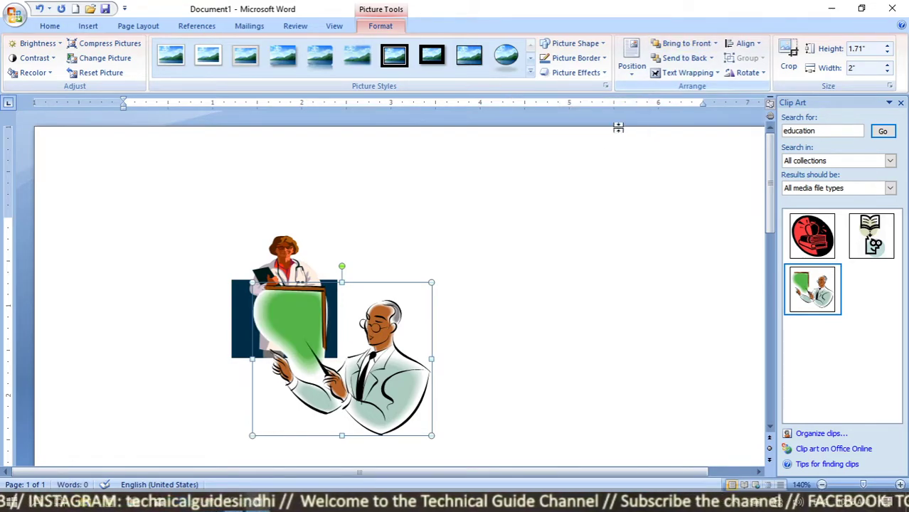
left_click_drag(372, 344, 475, 310)
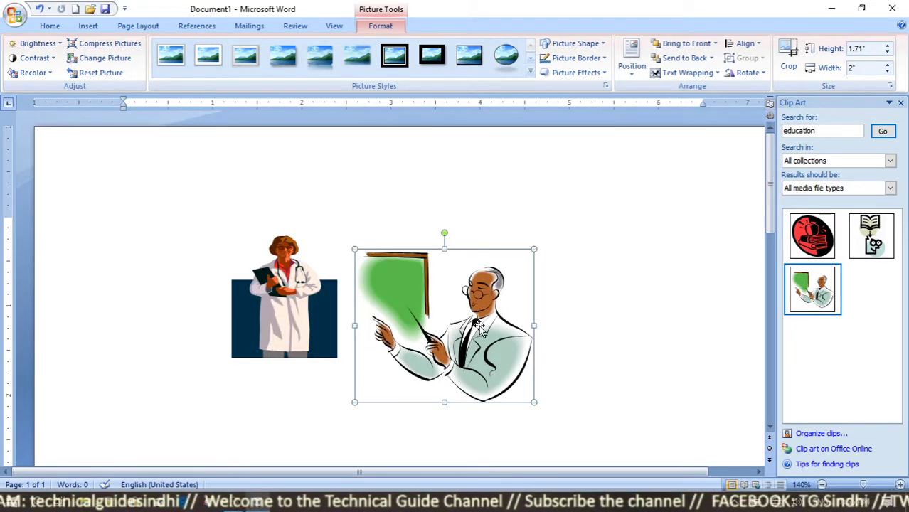
Cut both the teacher and doctor pictures, leaving the page blank.
right_click(412, 311)
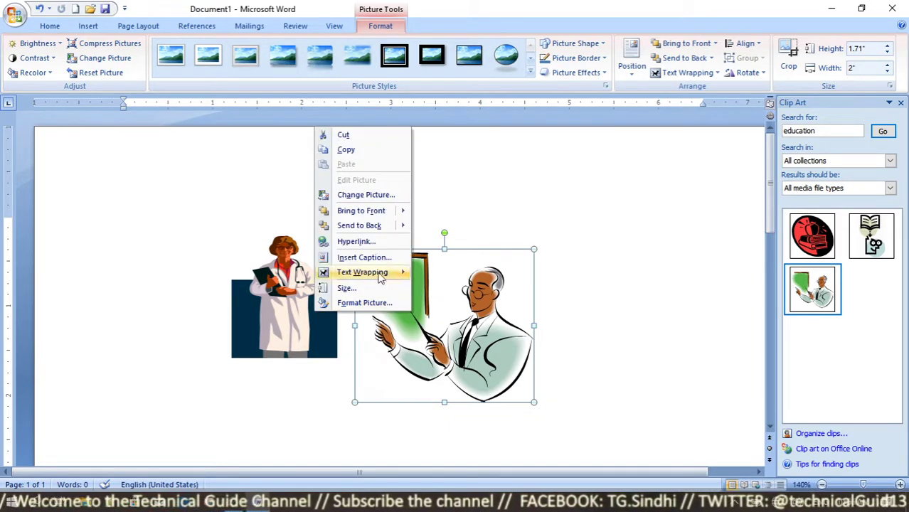
left_click(344, 135)
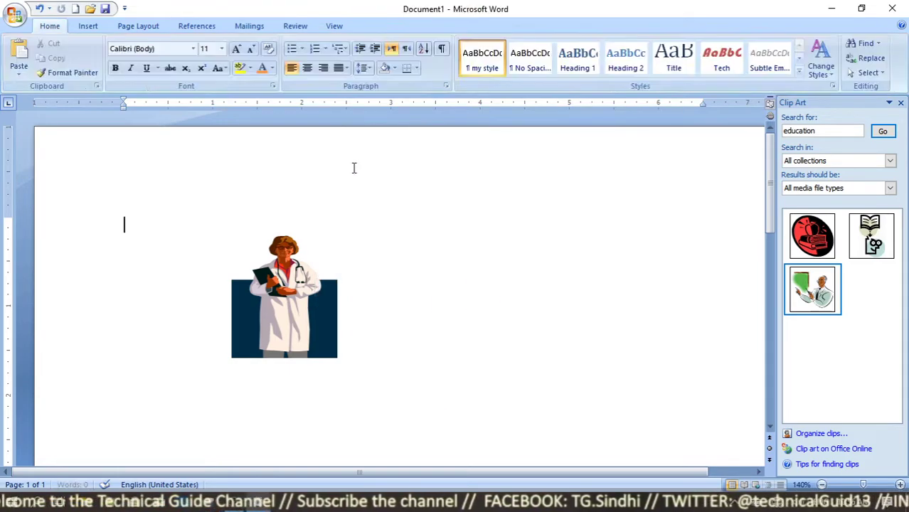
left_click(306, 293)
right_click(306, 293)
left_click(276, 299)
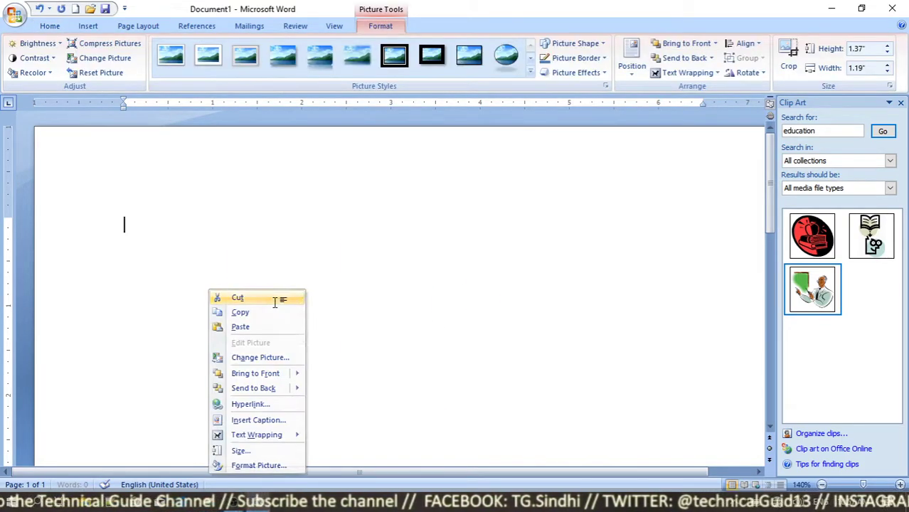
left_click(95, 25)
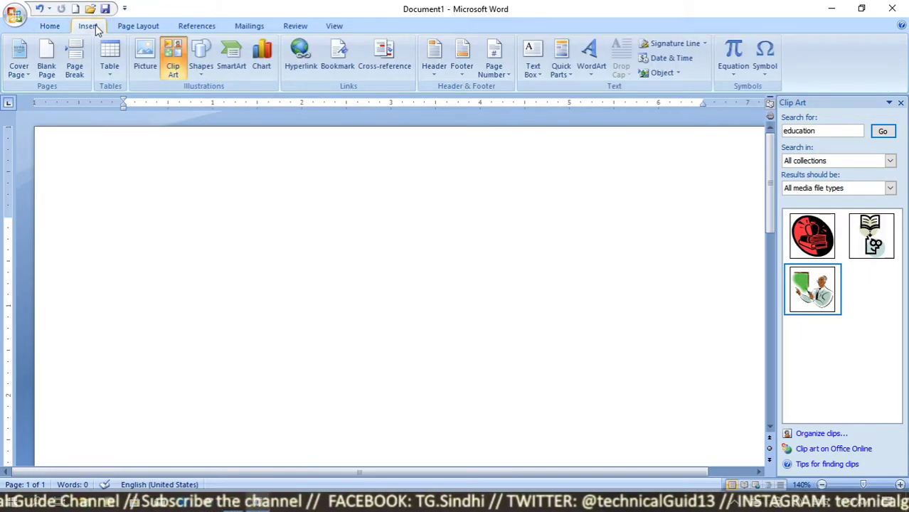
Bring up the Insert Shapes gallery, ready to pick the Smiley Face.
left_click(206, 56)
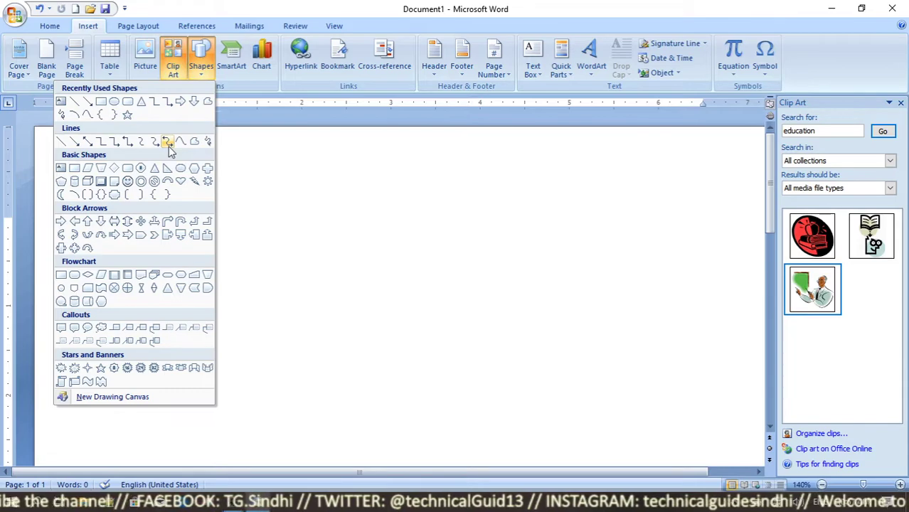
key("Escape")
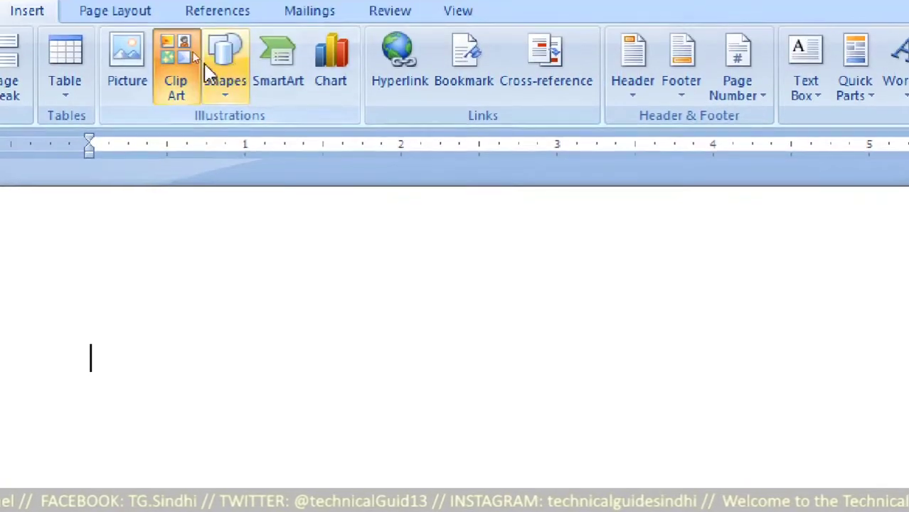
left_click(203, 60)
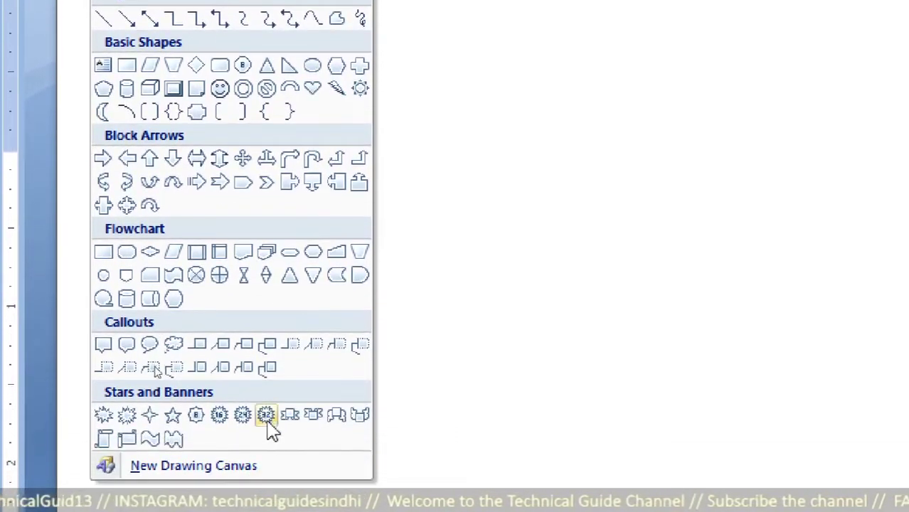
left_click(148, 284)
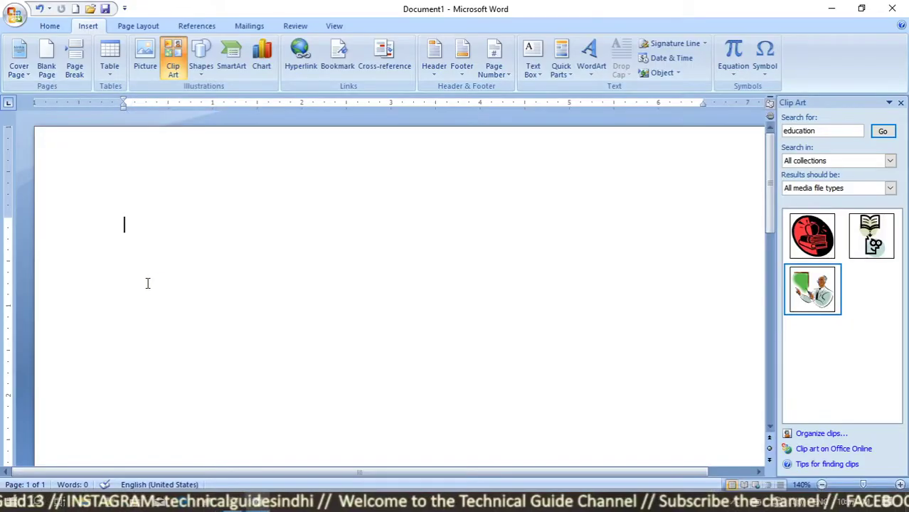
left_click(198, 68)
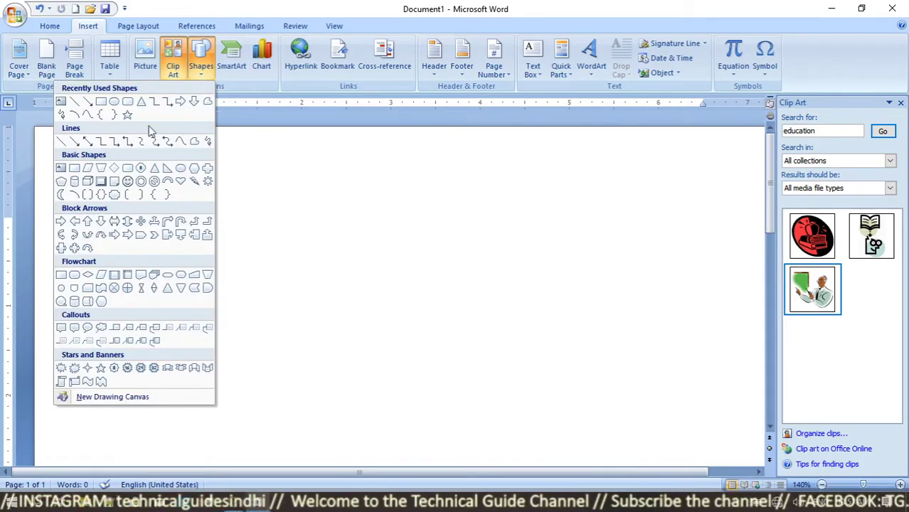
Draw a 1.47" by 1.48" smiley face near the top centre of the page.
left_click(128, 182)
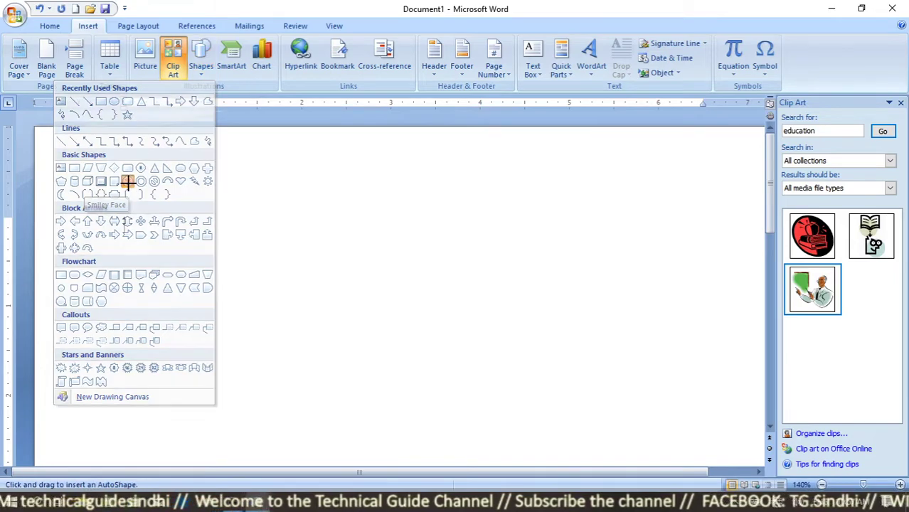
left_click_drag(321, 184, 452, 316)
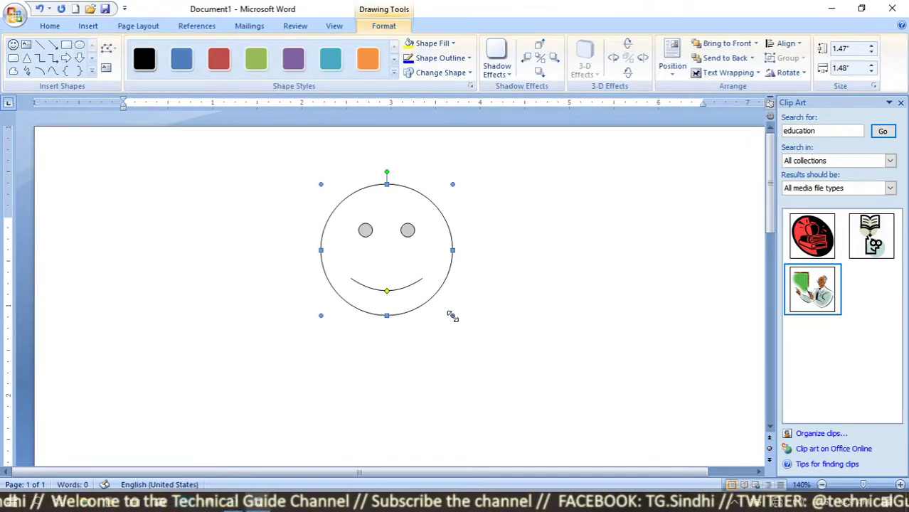
scroll(452, 316, "down", 1)
scroll(454, 314, "down", 1)
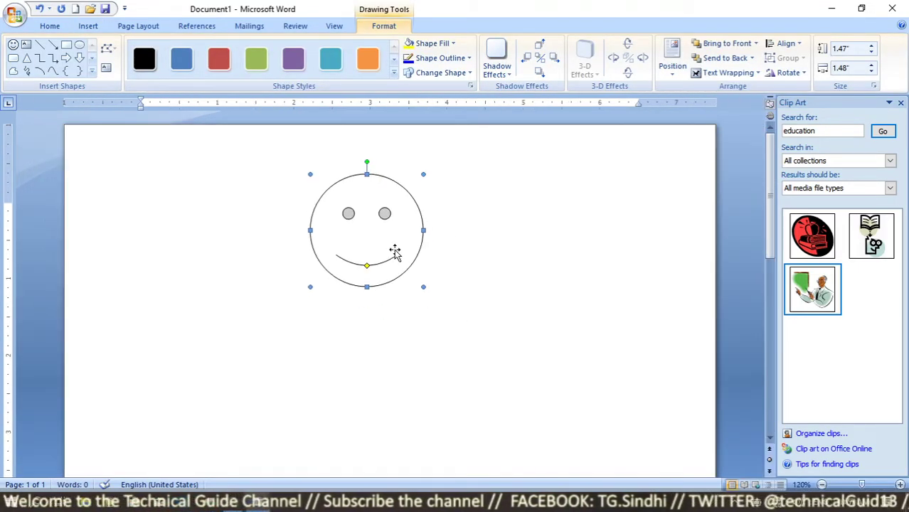
Apply a pale orange gradient shape style to the smiley face.
left_click(395, 73)
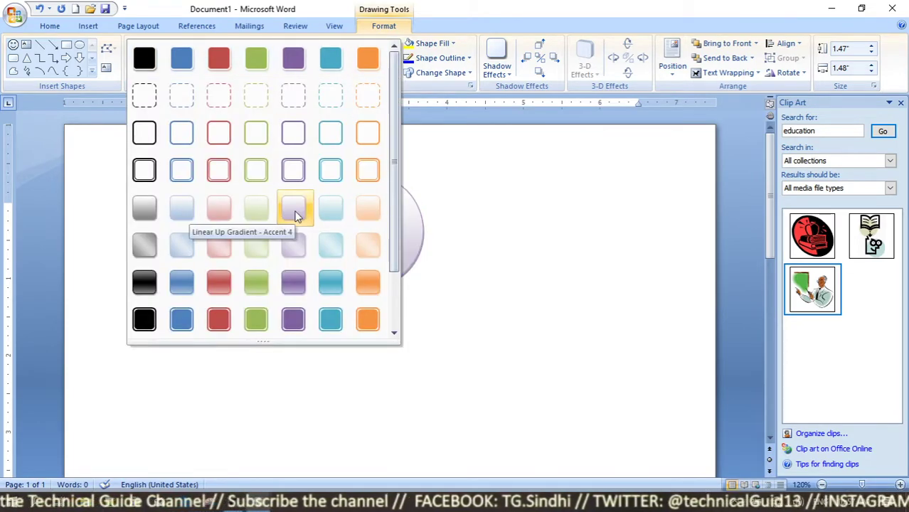
left_click(364, 283)
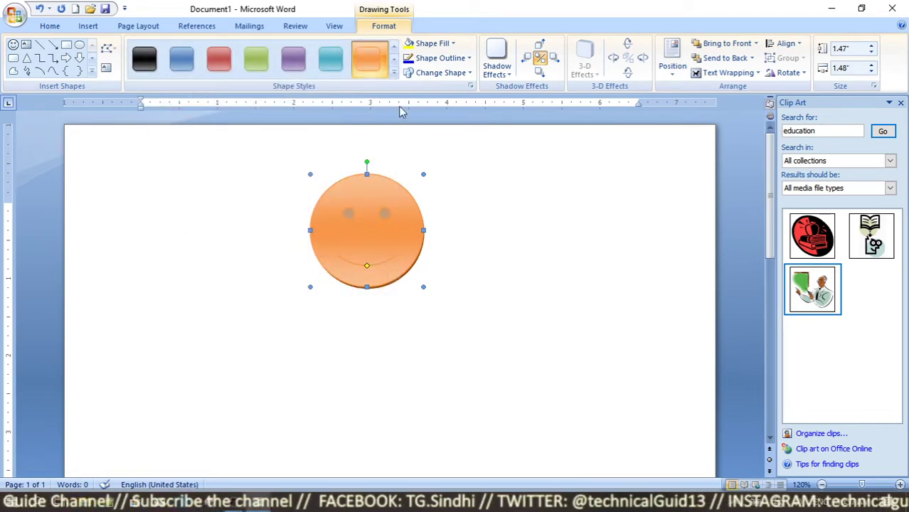
left_click(393, 74)
left_click(367, 214)
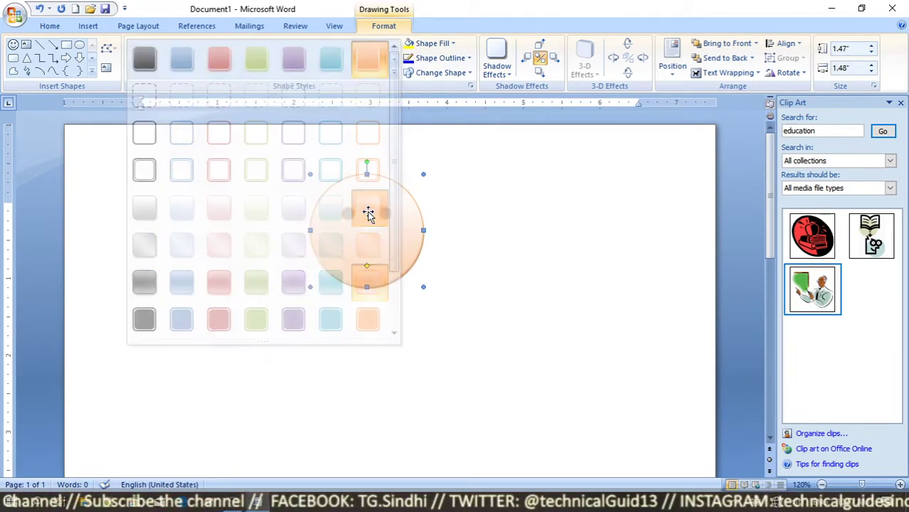
Draw a rounded rectangle body below the smiley, enlarged to 2.45" by 2.31".
left_click(92, 74)
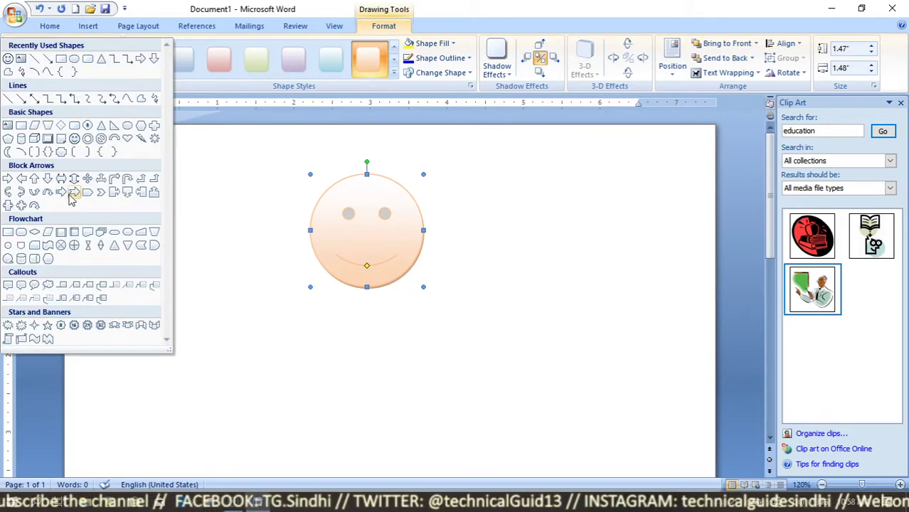
left_click(73, 127)
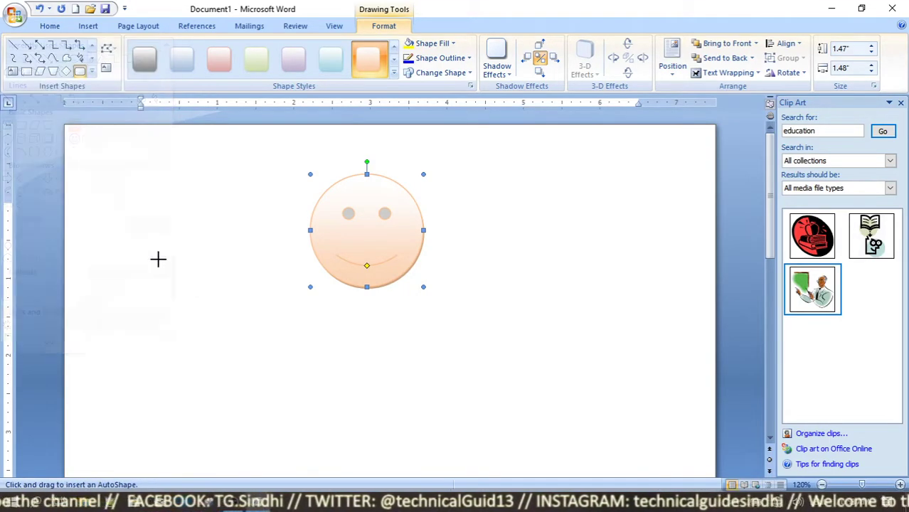
left_click_drag(279, 290, 450, 450)
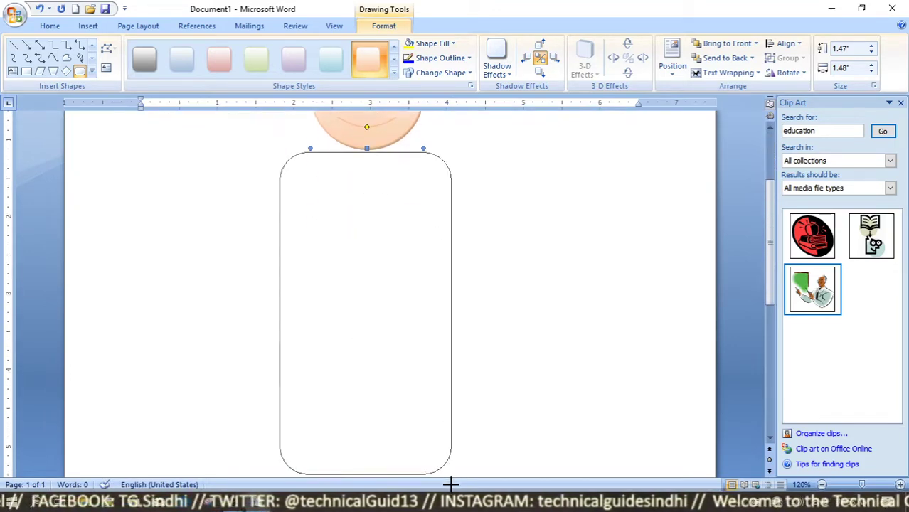
left_click_drag(450, 450, 444, 251)
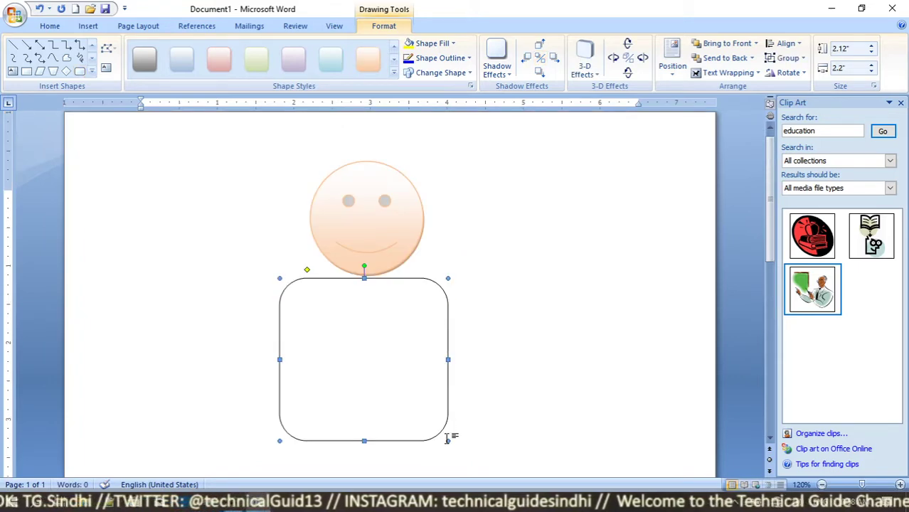
left_click_drag(447, 441, 457, 465)
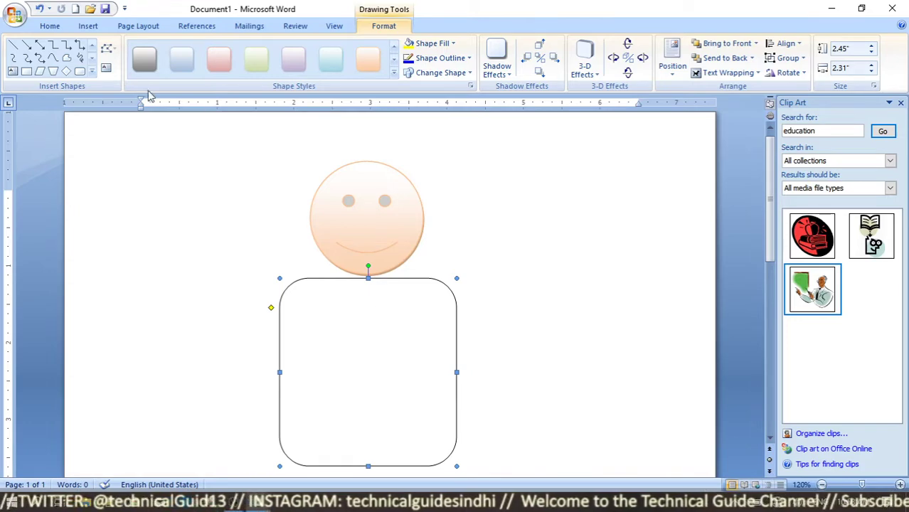
left_click(92, 72)
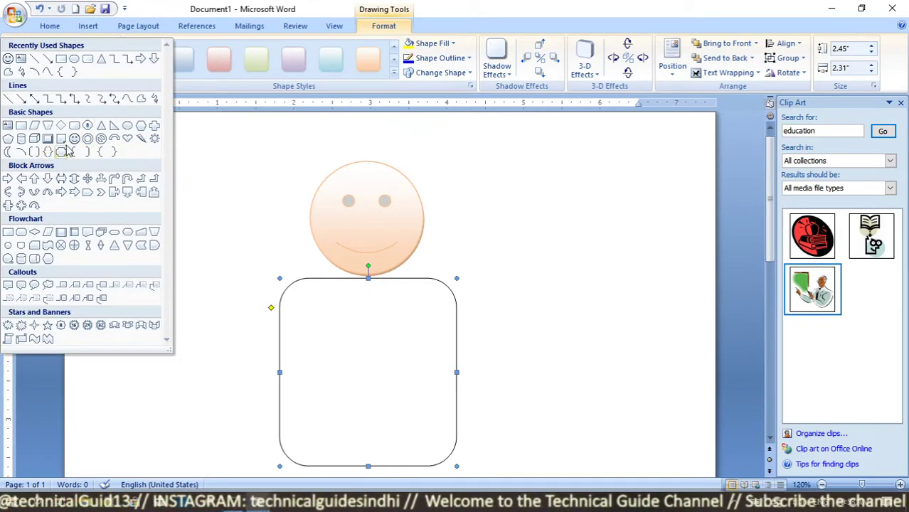
Add a curved left arrow arm on the body's right and paste a copy on the left.
left_click(22, 192)
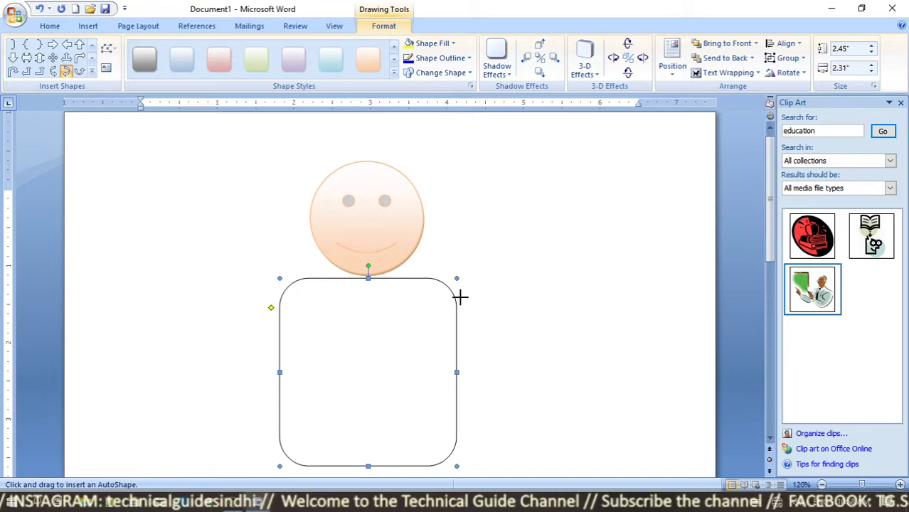
left_click_drag(460, 292, 482, 393)
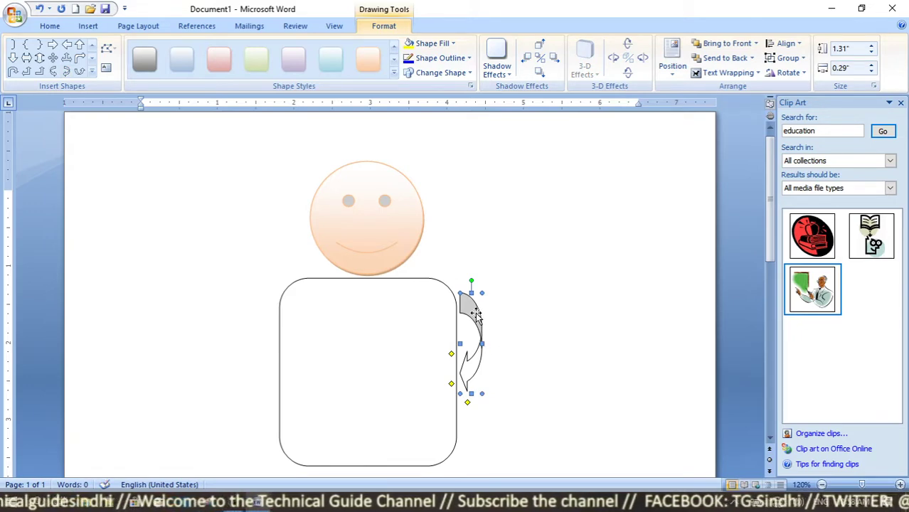
right_click(472, 309)
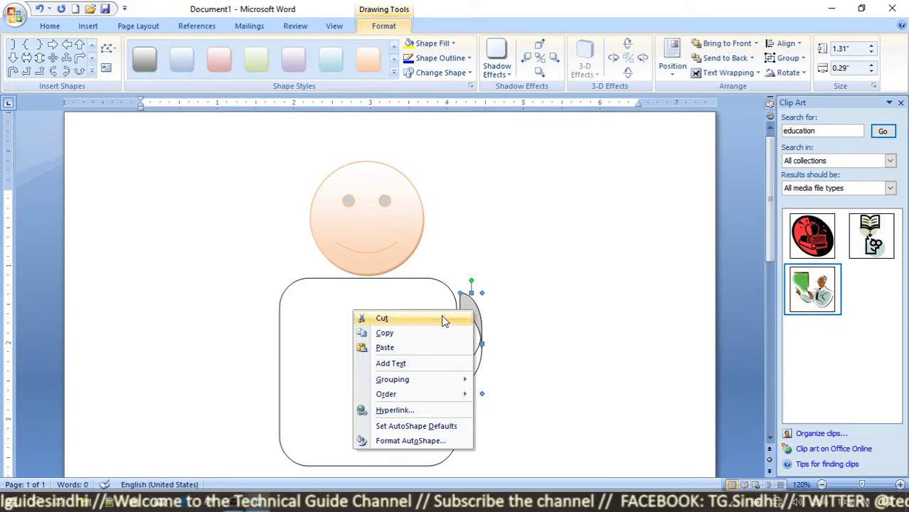
left_click(405, 332)
right_click(480, 358)
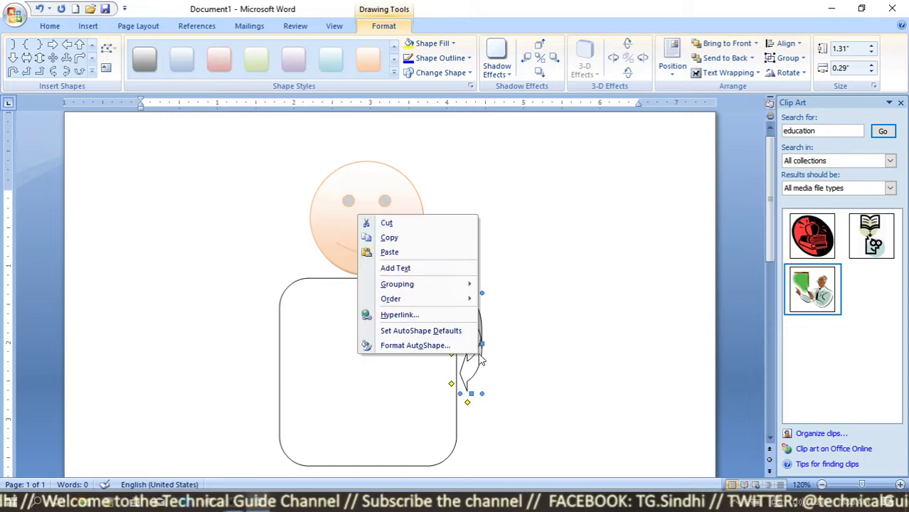
left_click(409, 262)
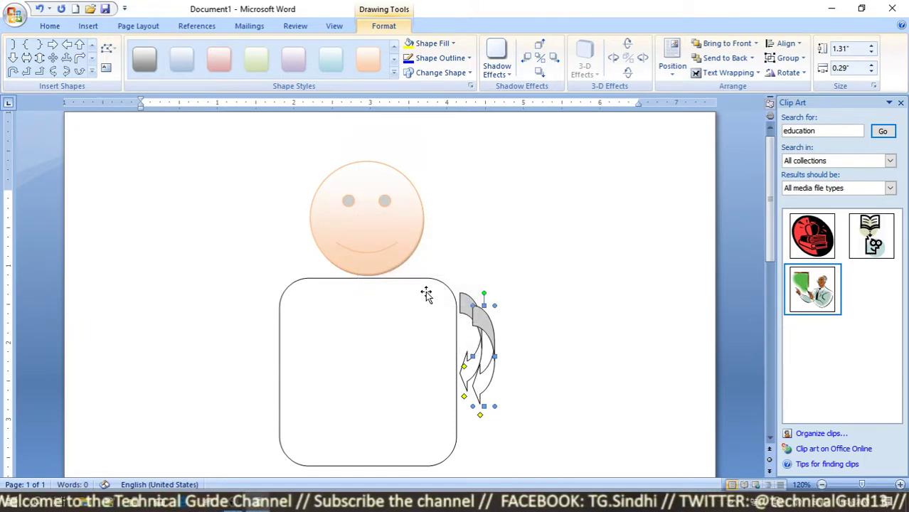
mouse_move(484, 328)
left_mouse_down()
mouse_move(291, 315)
mouse_move(263, 338)
mouse_move(249, 335)
mouse_move(257, 362)
left_mouse_up()
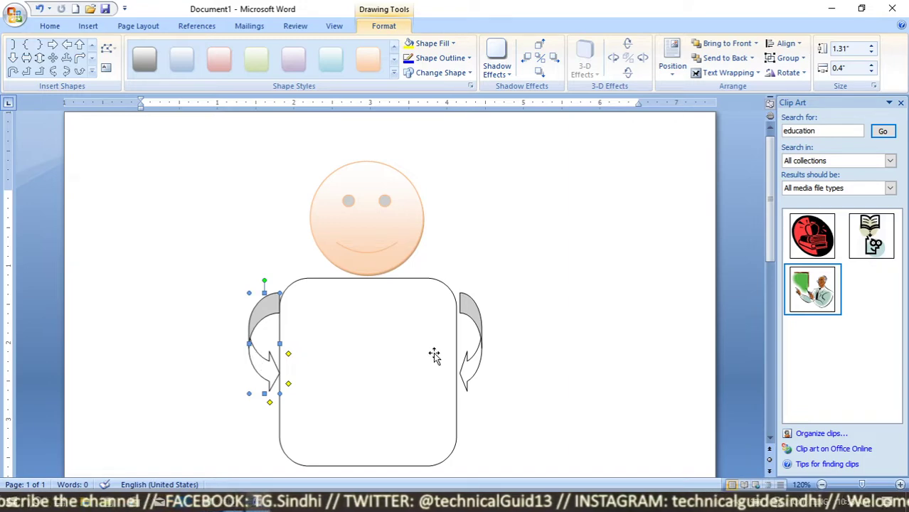
left_click(474, 318)
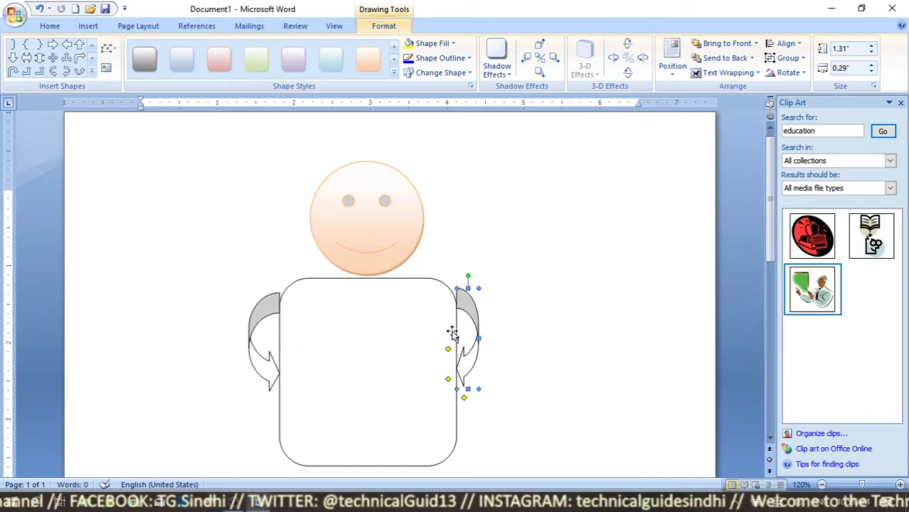
left_click(93, 75)
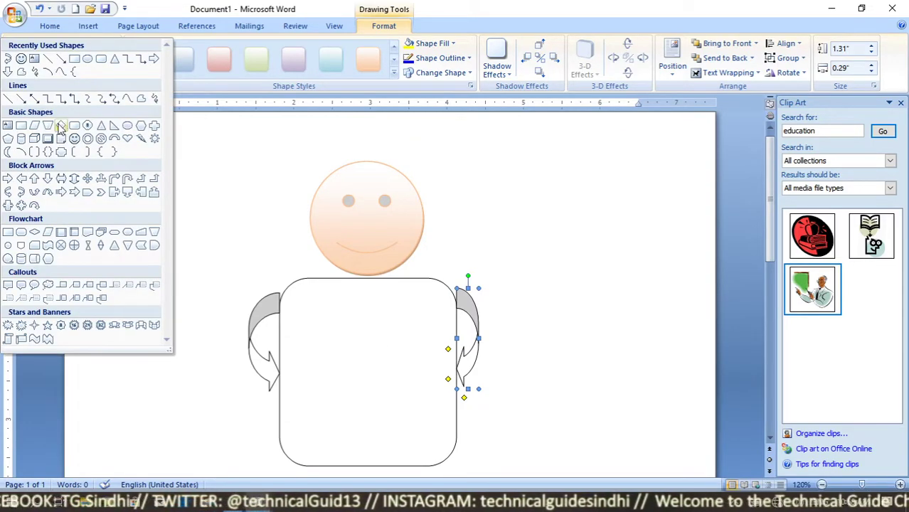
Draw a small 0.79" by 0.61" internal-storage flowchart pocket on the body's upper right.
left_click(74, 233)
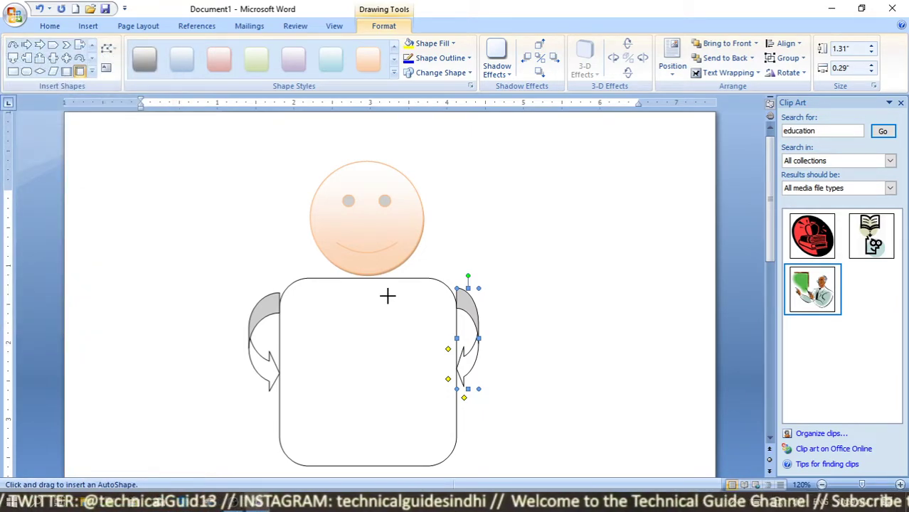
left_click_drag(387, 293, 434, 352)
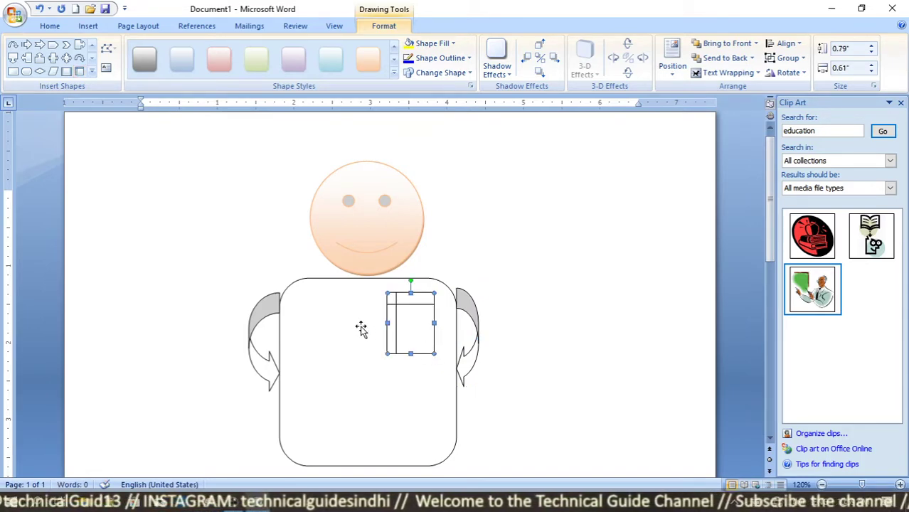
Give the pocket a red outline style and the left arm an orange outline style.
left_click(394, 74)
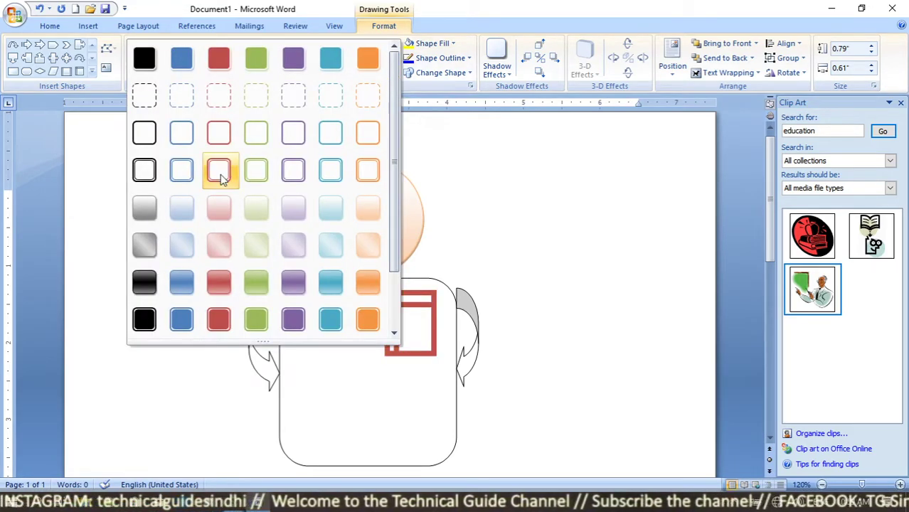
left_click(220, 176)
left_click(266, 310)
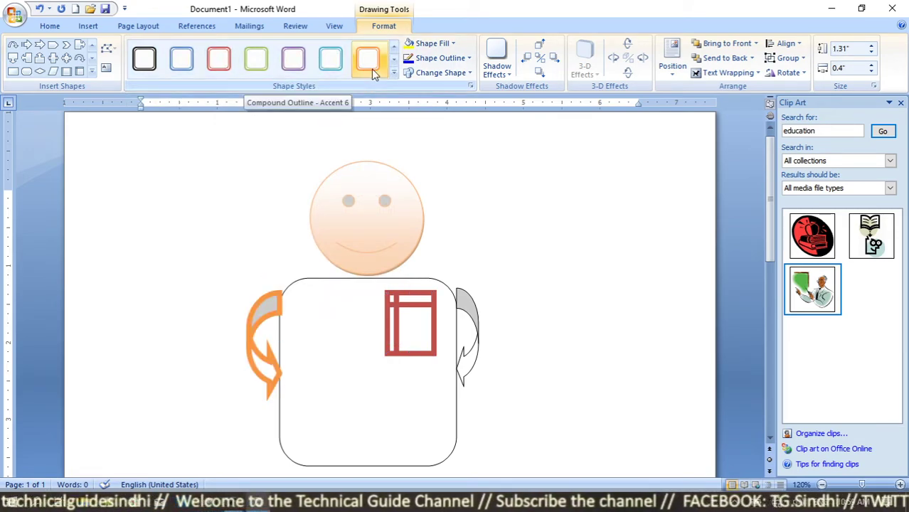
left_click(393, 73)
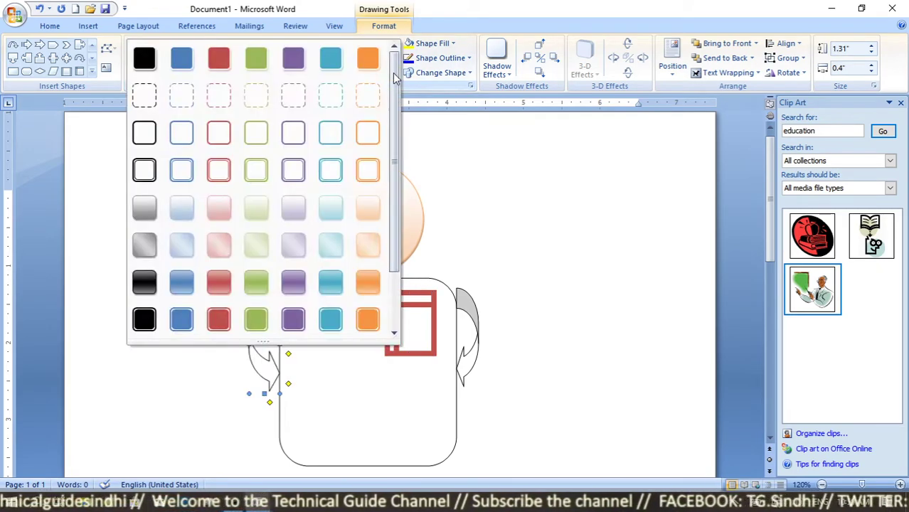
left_click(367, 173)
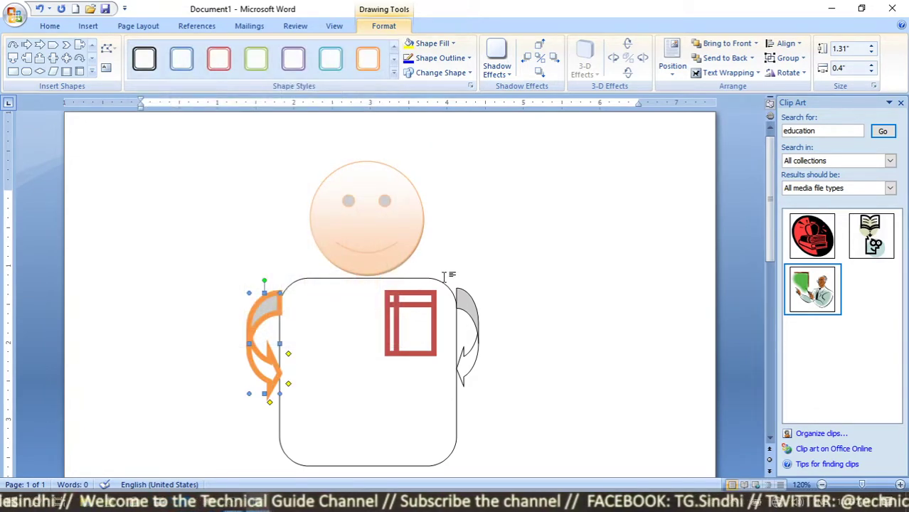
Give the right arm the matching orange outline and the body a light-blue outline.
left_click(464, 313)
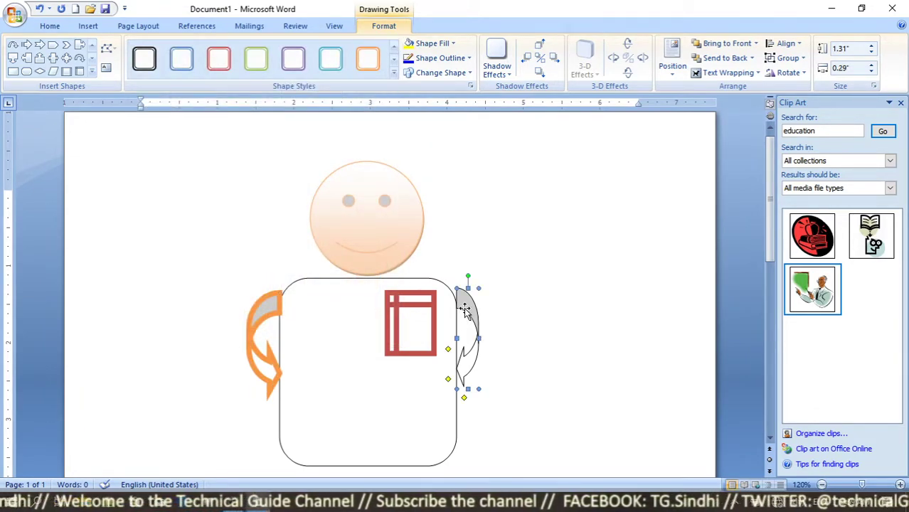
left_click(394, 74)
left_click(367, 172)
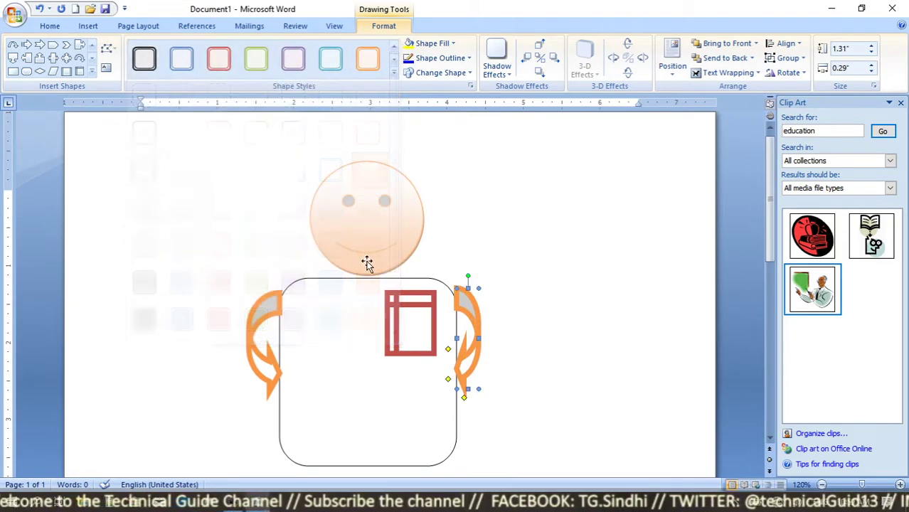
left_click(354, 367)
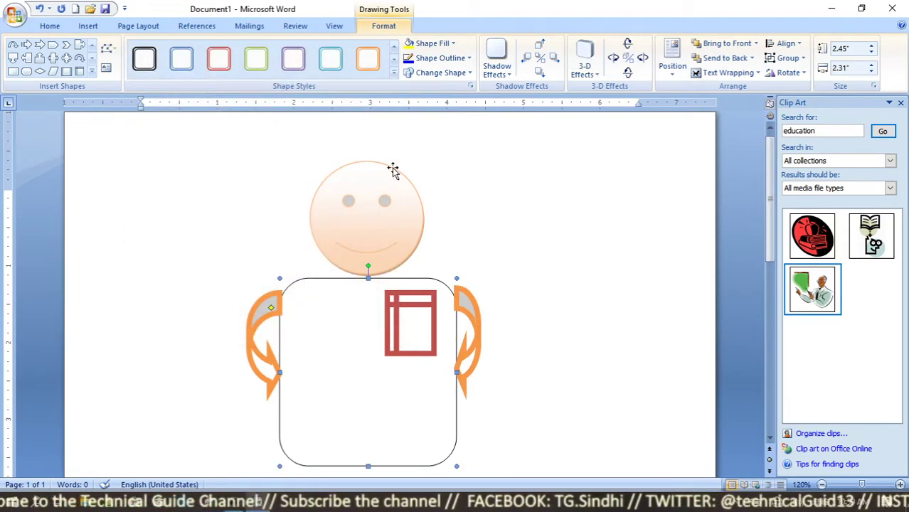
left_click(393, 74)
left_click(330, 173)
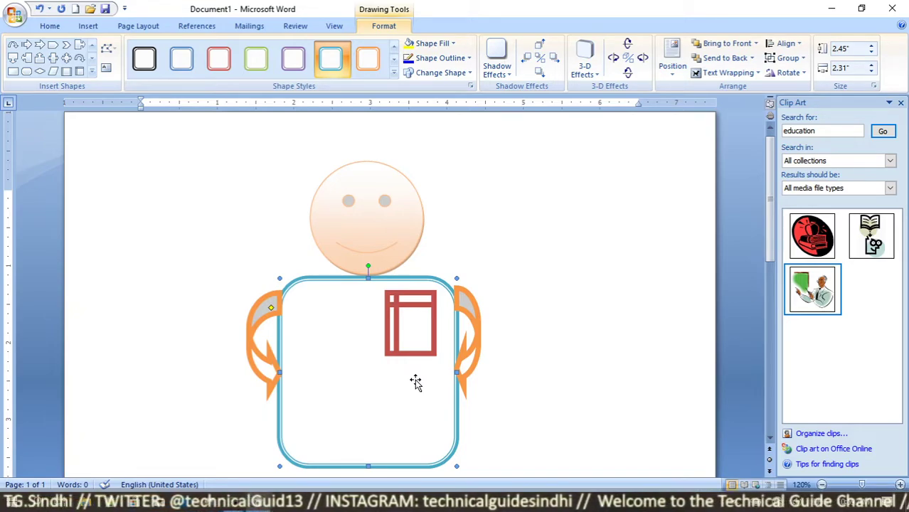
left_click(414, 306)
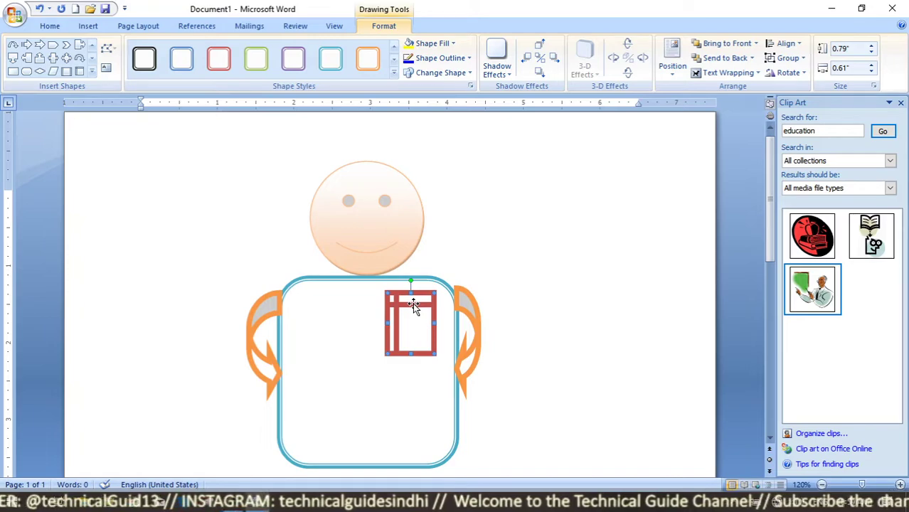
Group the pocket, both arms, head and body into one 3.98" by 3" figure.
left_click(260, 319, "shift")
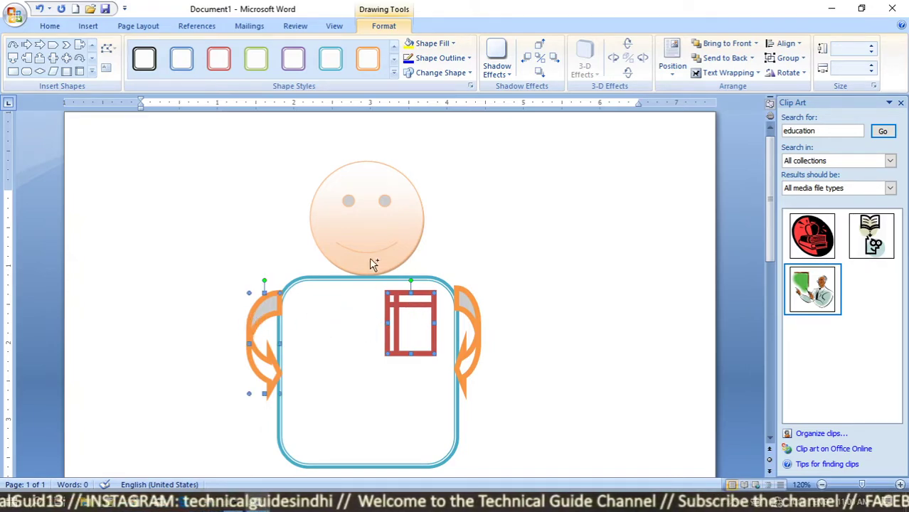
left_click(371, 228, "shift")
left_click(344, 418, "shift")
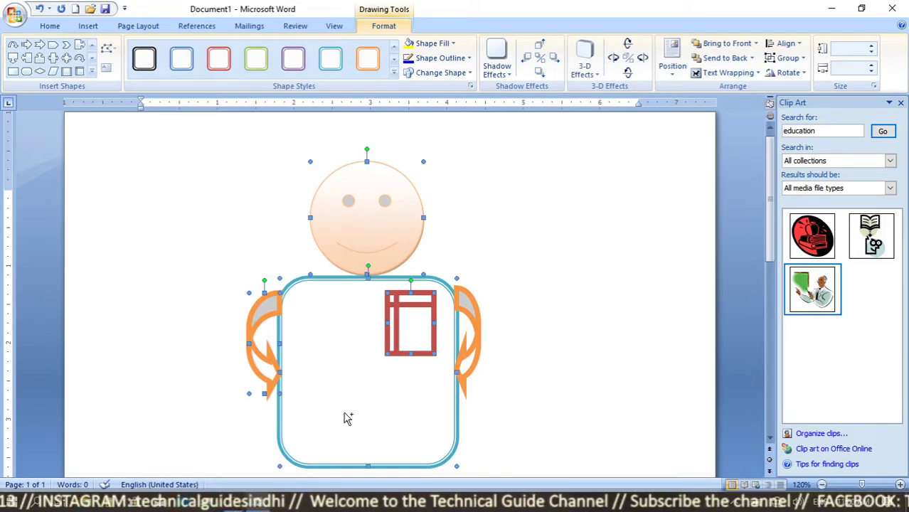
left_click(468, 307, "shift")
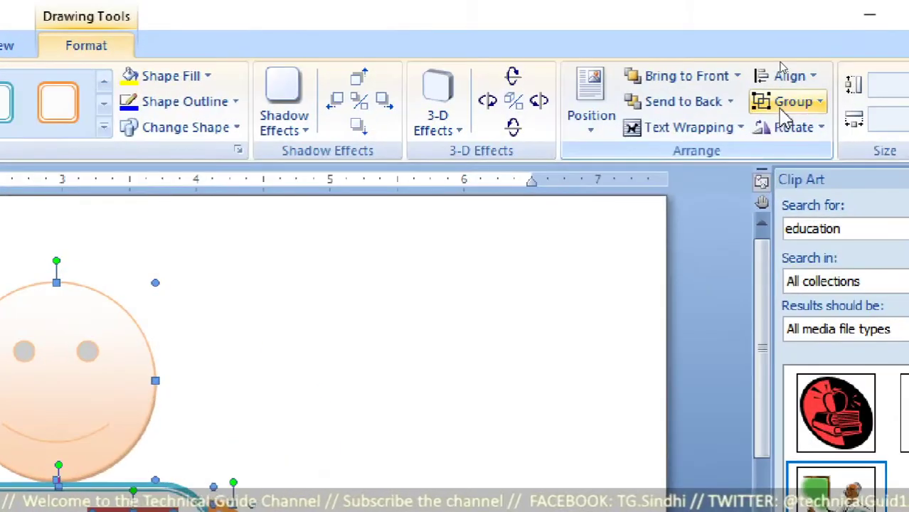
left_click(789, 103)
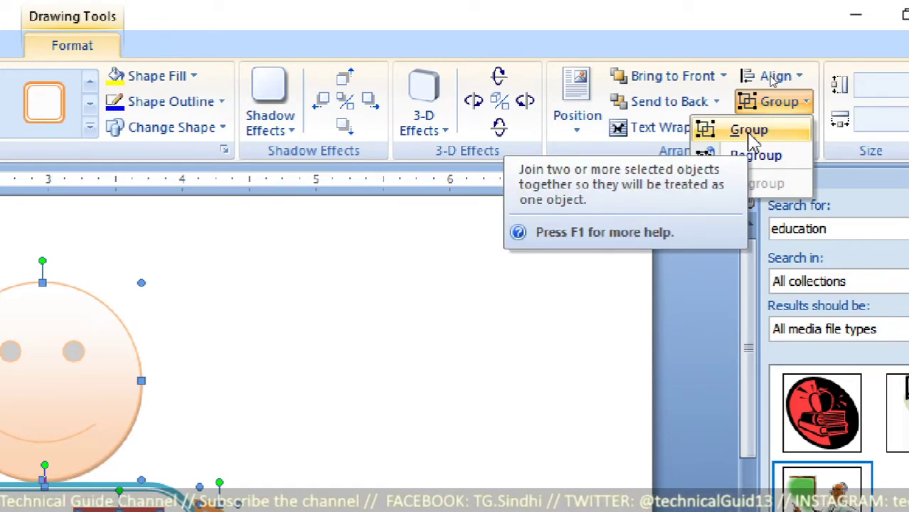
left_click(748, 132)
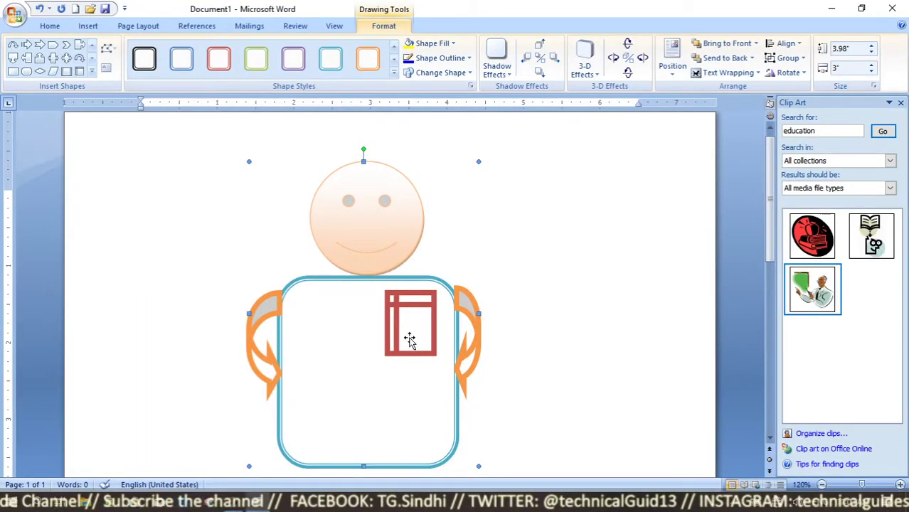
Drag the grouped figure as one unit until it sits near the page centre.
left_click_drag(369, 238, 529, 243)
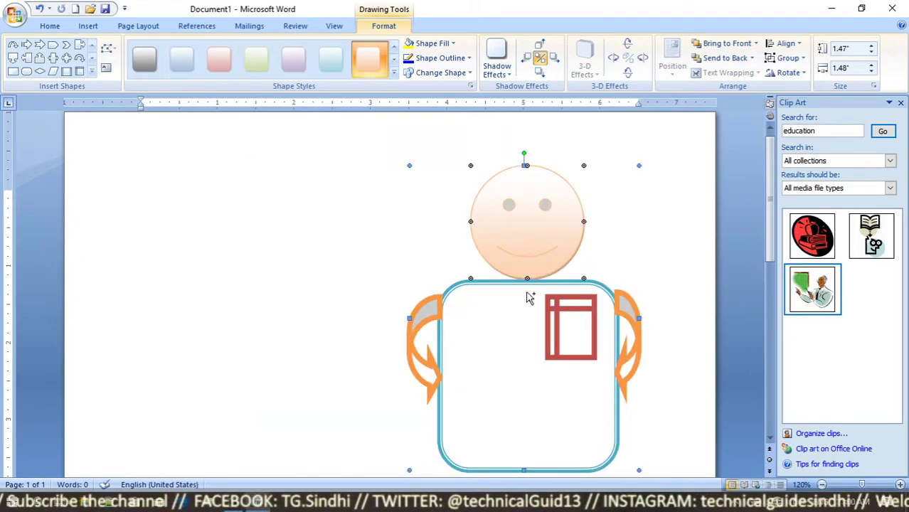
scroll(529, 298, "down", 1)
scroll(526, 295, "down", 1)
scroll(526, 295, "down", 2)
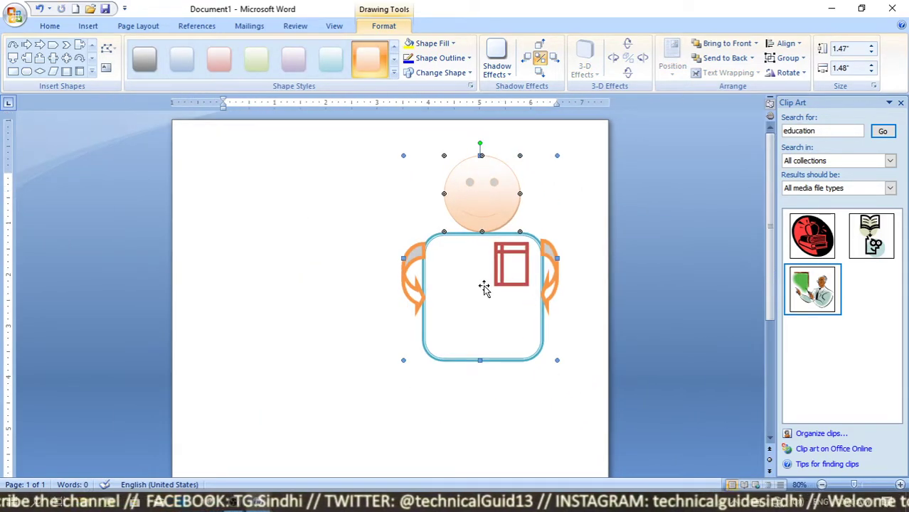
left_click_drag(492, 296, 359, 329)
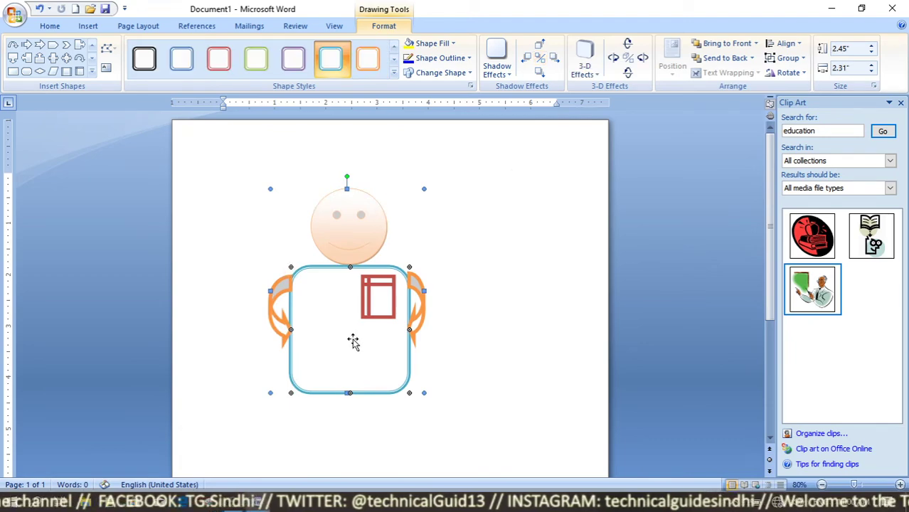
left_click_drag(375, 376, 414, 399)
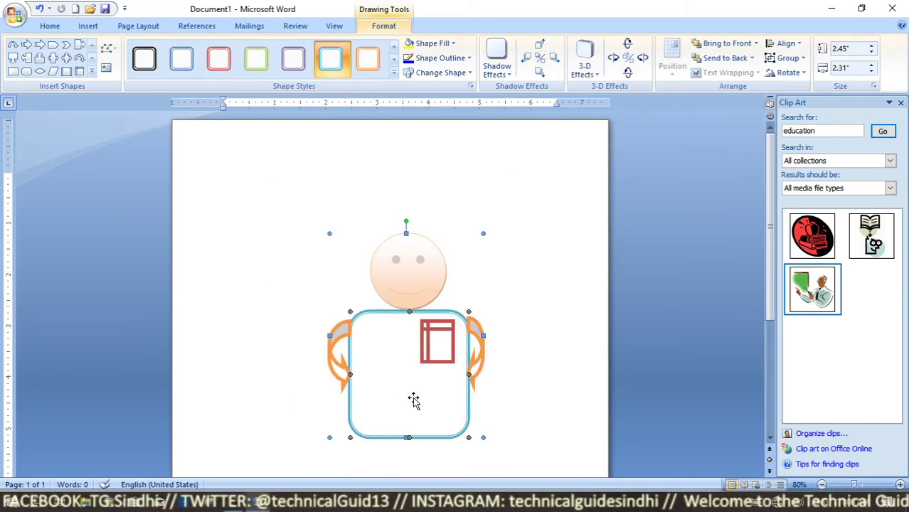
mouse_move(413, 400)
left_mouse_down()
mouse_move(461, 369)
mouse_move(404, 363)
left_mouse_up()
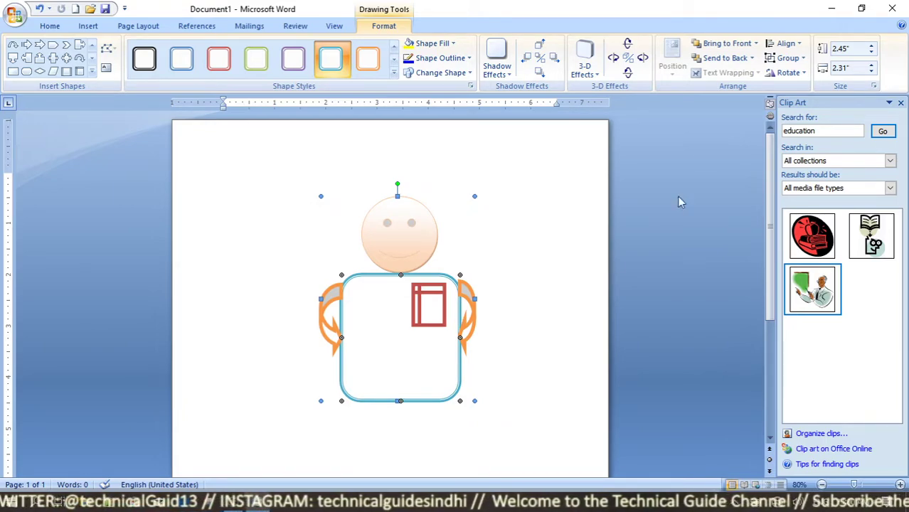
Ungroup the figure into its separate shapes and close the Clip Art task pane.
left_click(775, 59)
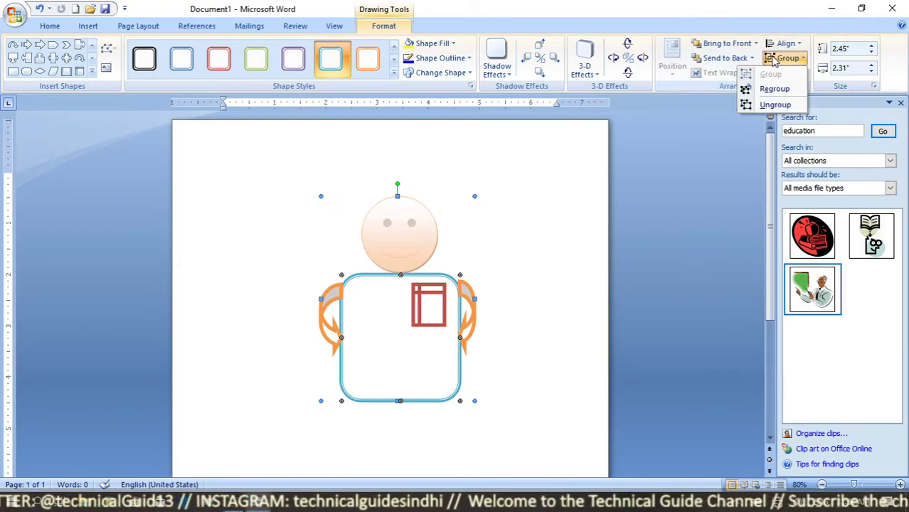
left_click(775, 107)
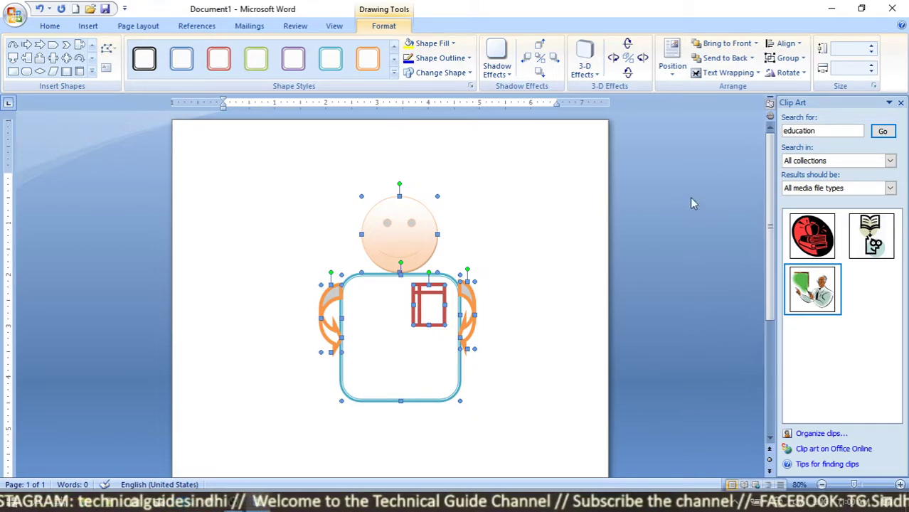
left_click(900, 104)
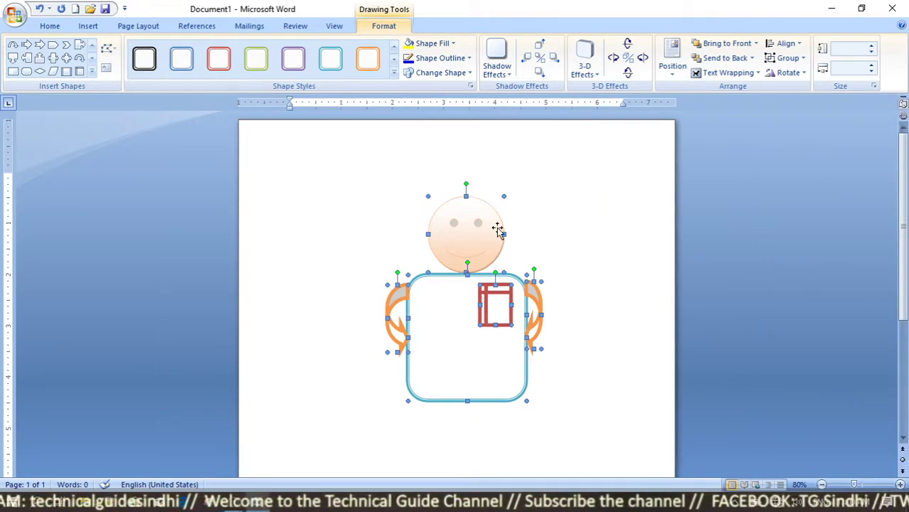
left_click(92, 71)
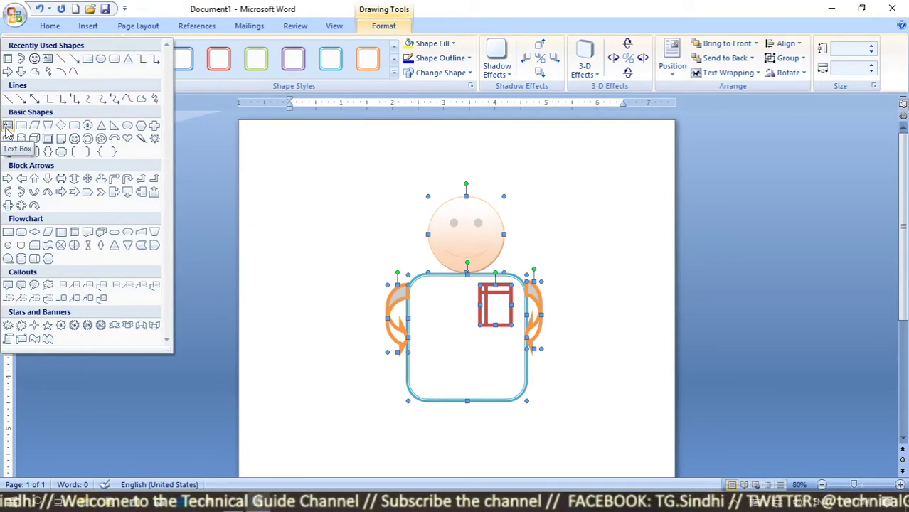
Draw a text box left of the head containing 'Hello Friends' at 14-point size.
left_click(7, 127)
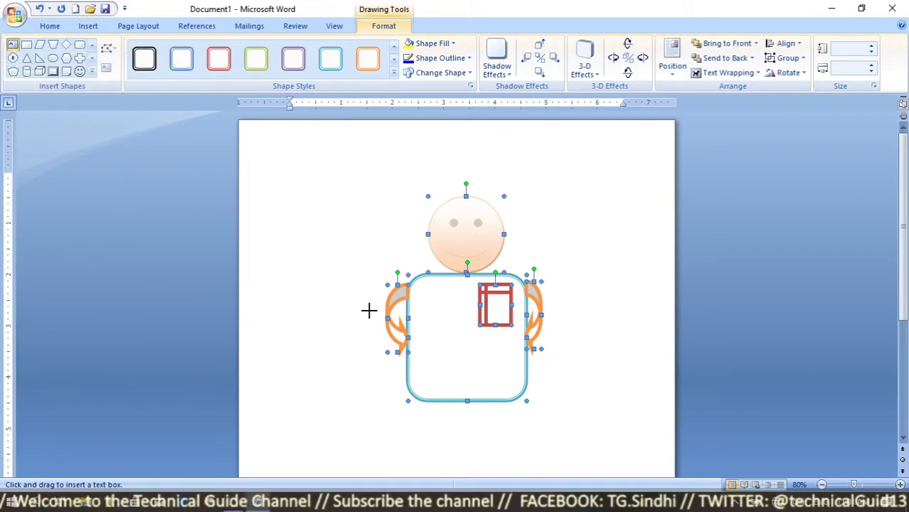
left_click_drag(278, 207, 388, 253)
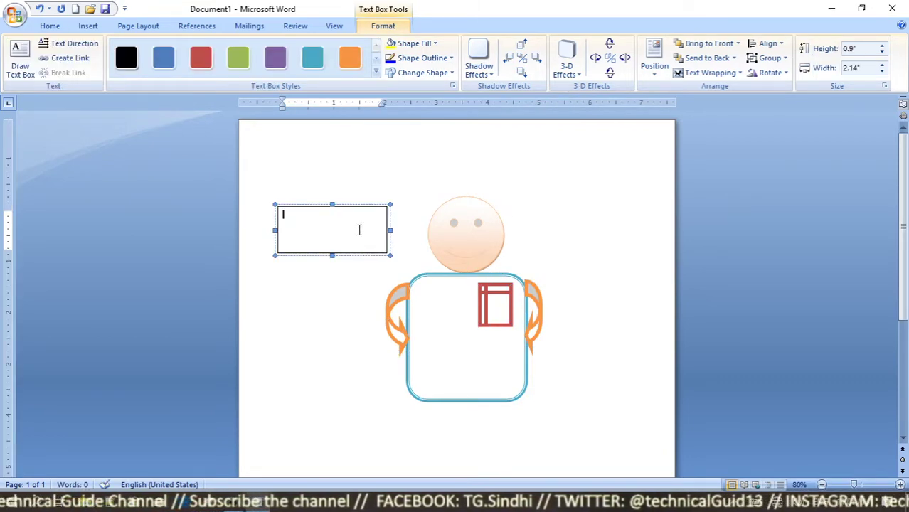
left_click(60, 26)
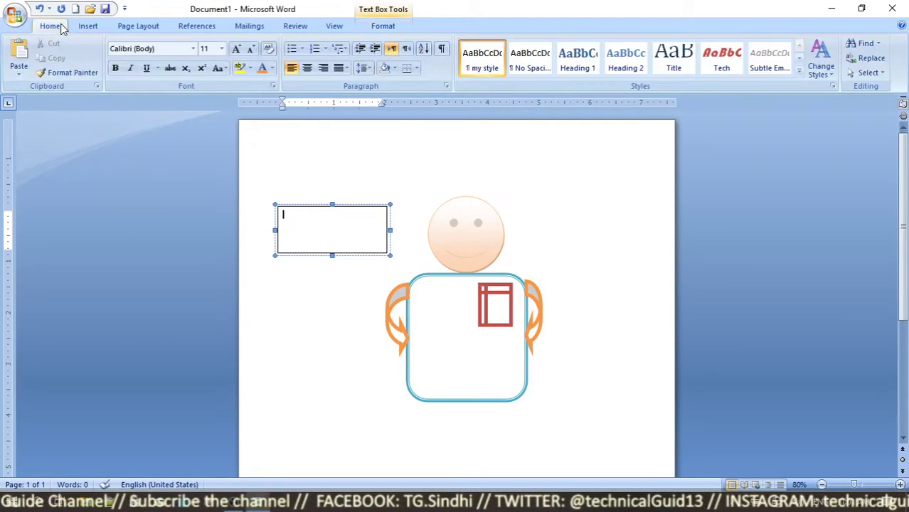
left_click(221, 48)
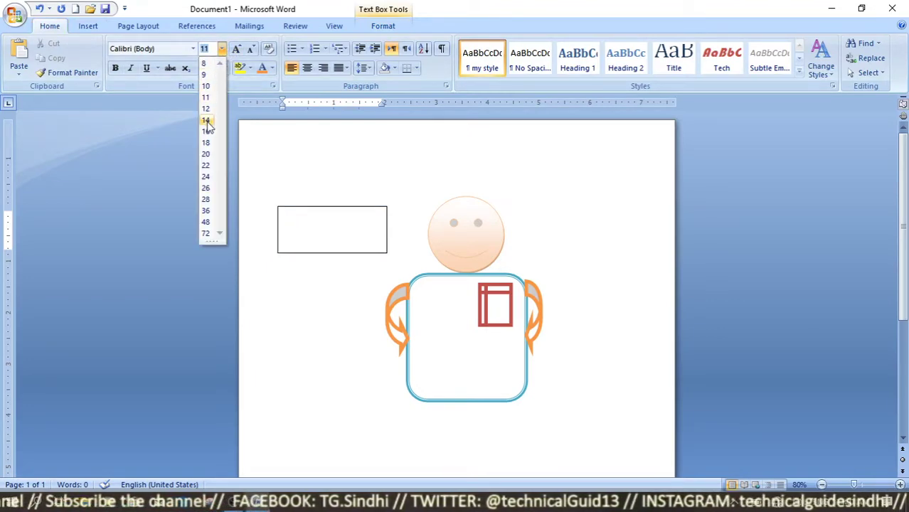
left_click(206, 122)
left_click(332, 230)
type("Hello Friends")
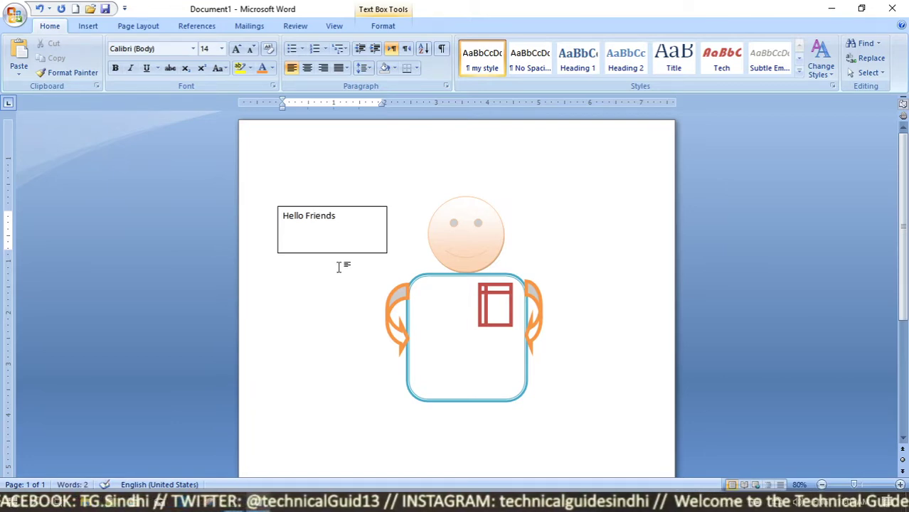
left_click_drag(346, 220, 285, 221)
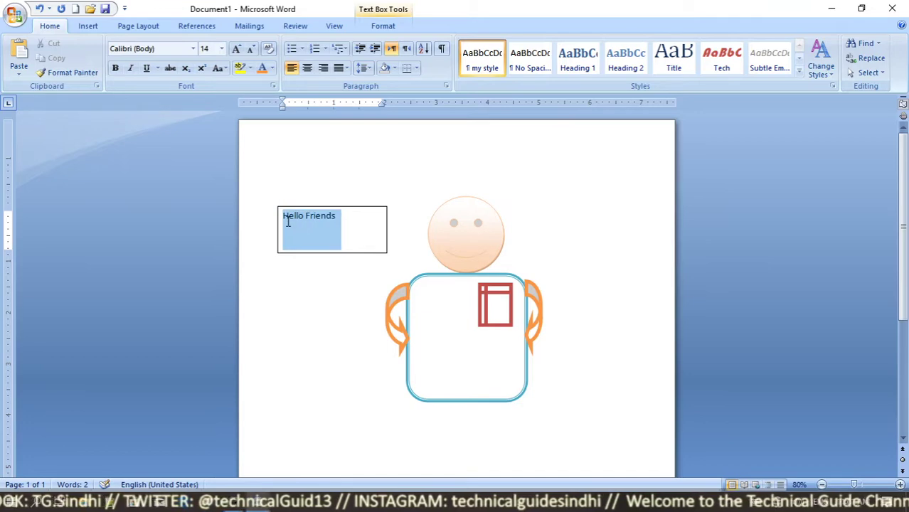
left_click(371, 29)
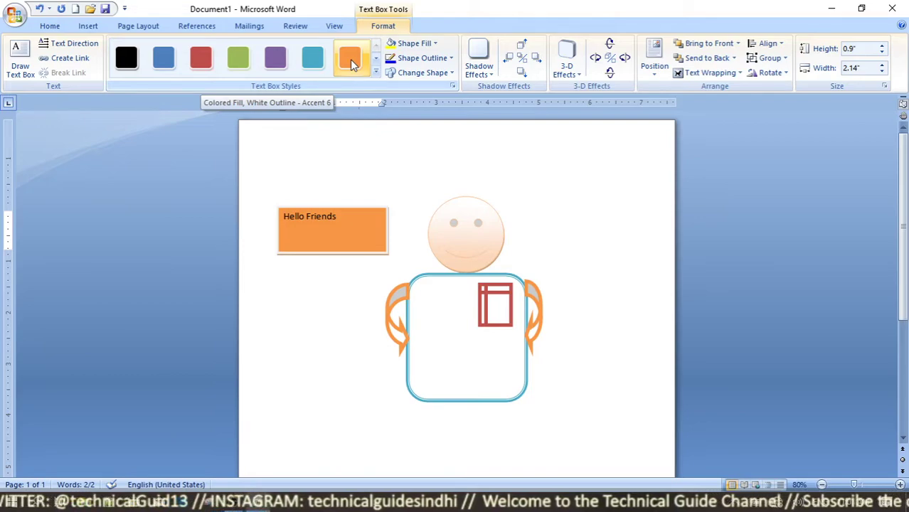
Apply the purple gradient style and a drop shadow to the Hello Friends text box.
left_click(376, 71)
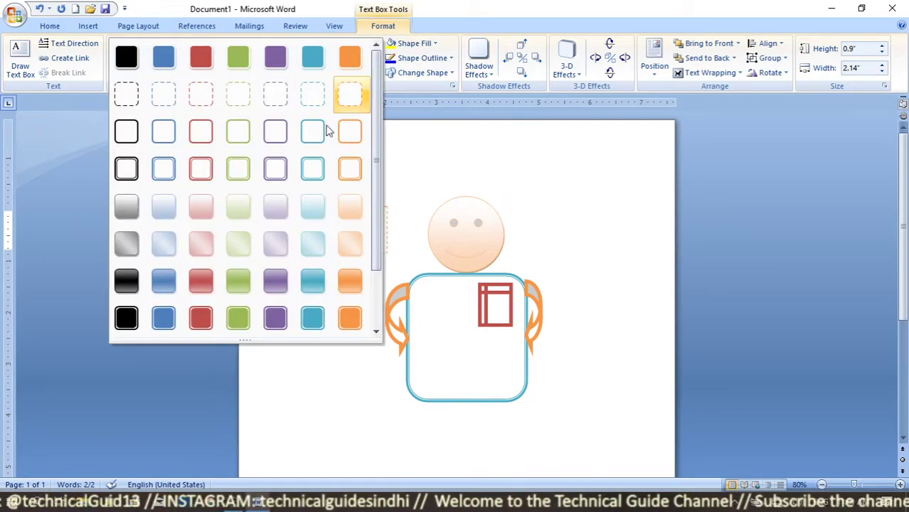
left_click(273, 204)
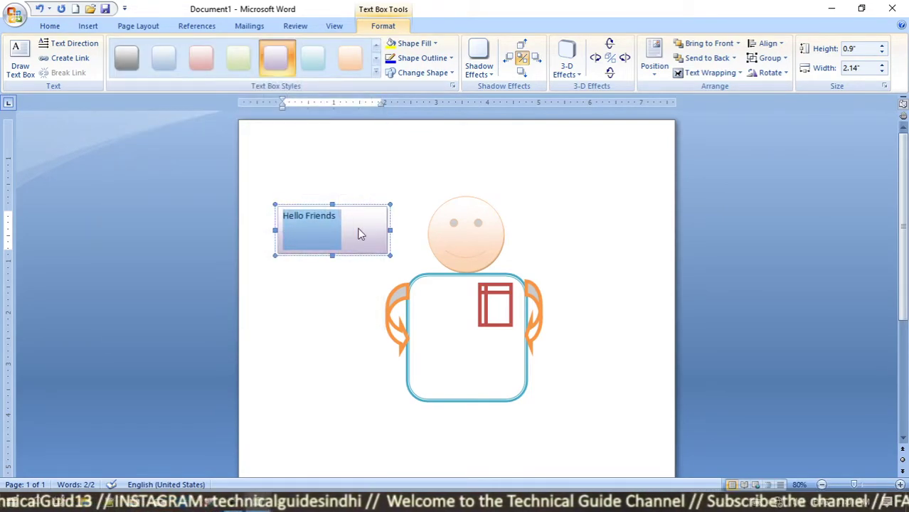
left_click(476, 71)
left_click(427, 174)
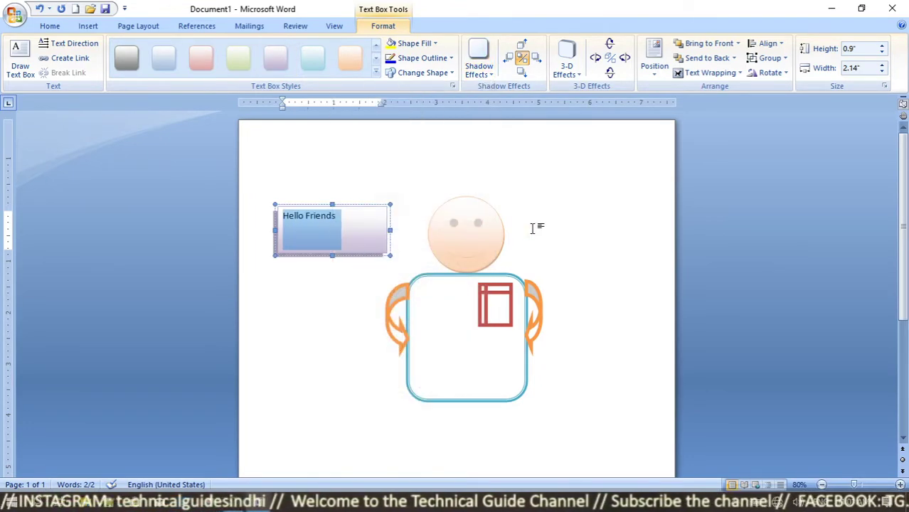
Make 'Hello Friends' 24 pt, centred, bold and underlined.
left_click(57, 27)
left_click(236, 49)
left_click(237, 48)
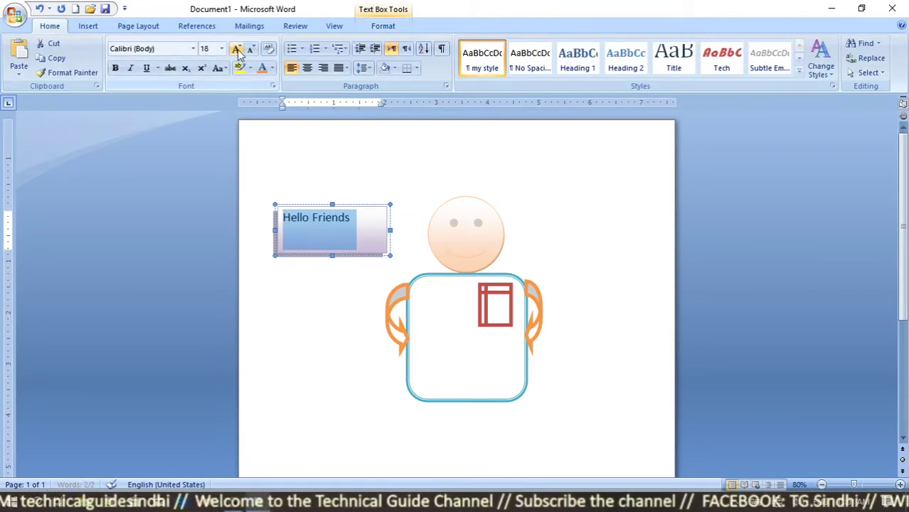
left_click(237, 48)
left_click(236, 48)
left_click(237, 48)
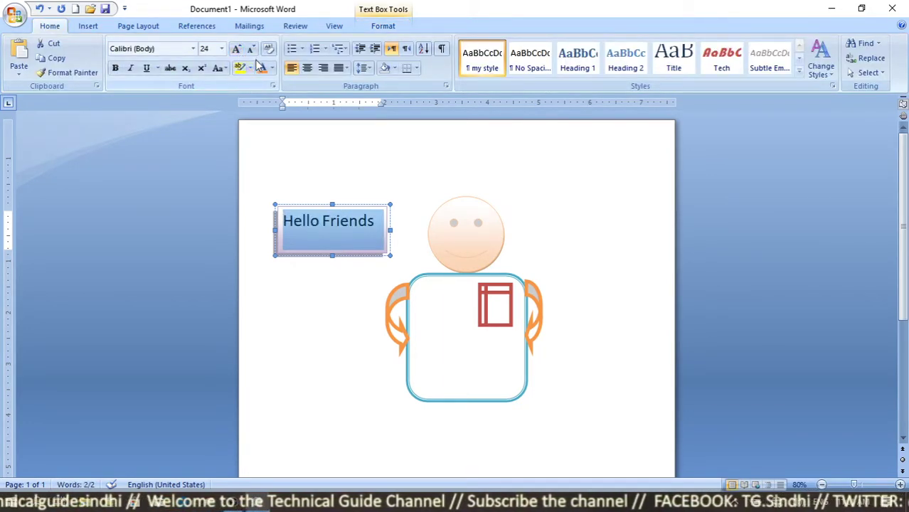
left_click(309, 70)
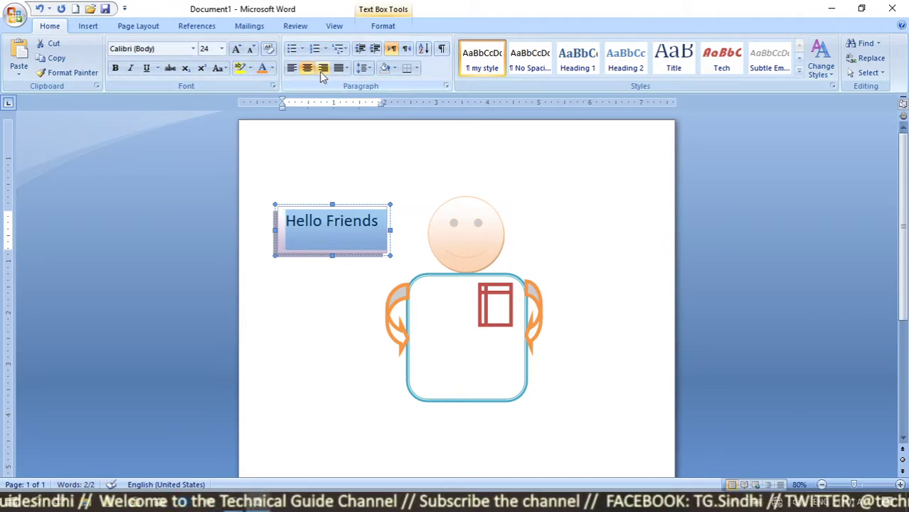
left_click(115, 68)
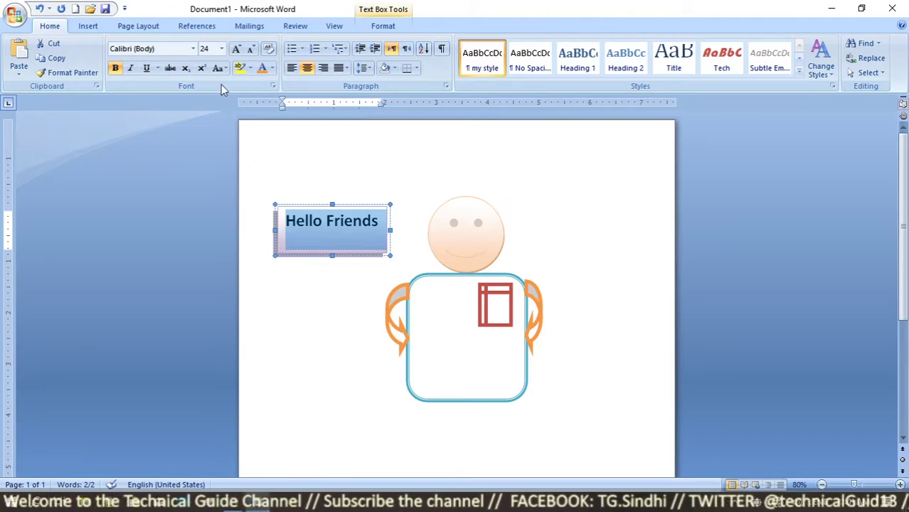
left_click(146, 68)
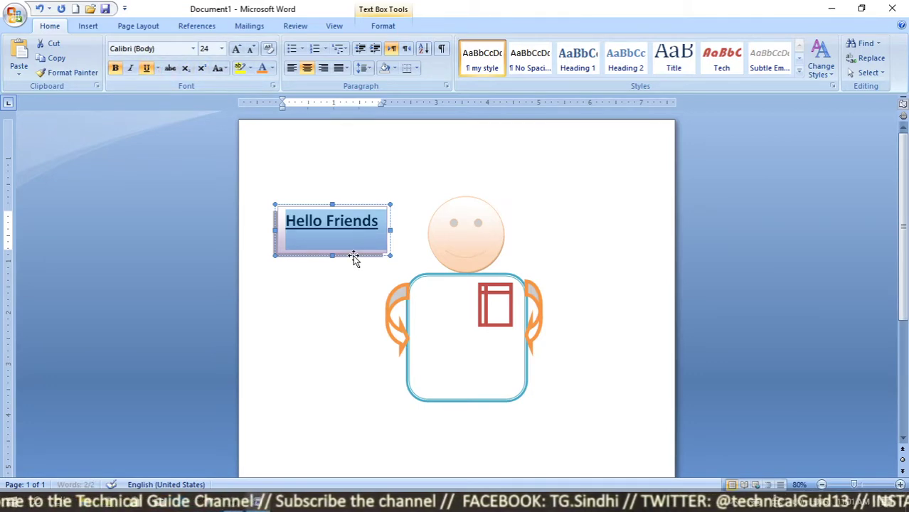
left_click(349, 280)
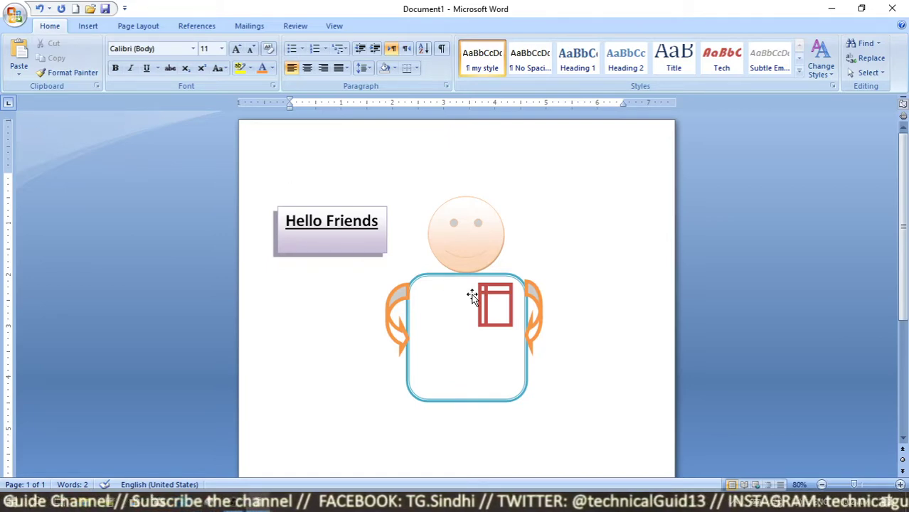
Draw a 1.39" by 2.18" cloud callout up-right of the head with its tail toward the smiley.
left_click(91, 25)
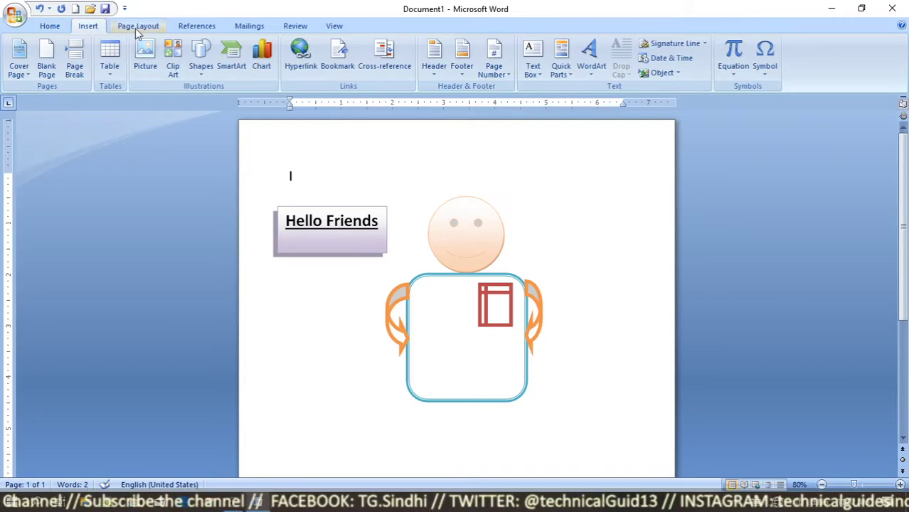
left_click(202, 62)
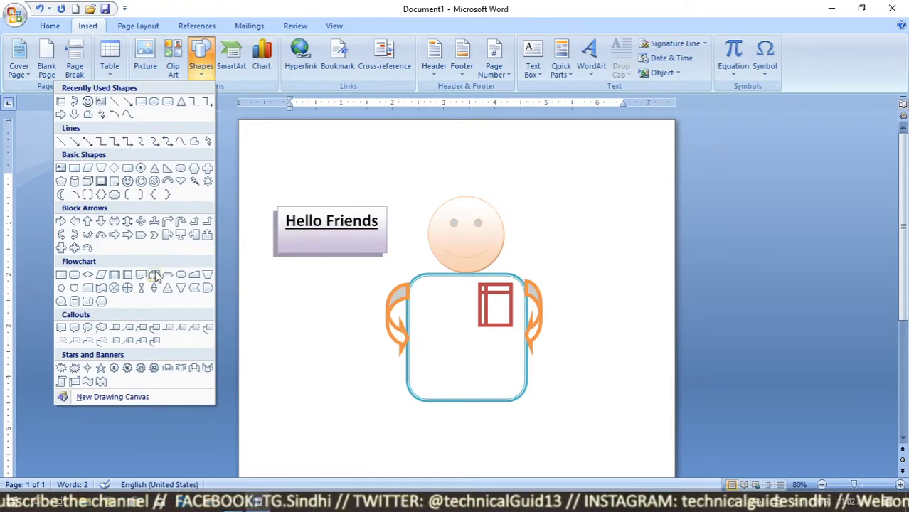
left_click(102, 328)
left_click_drag(549, 188, 624, 252)
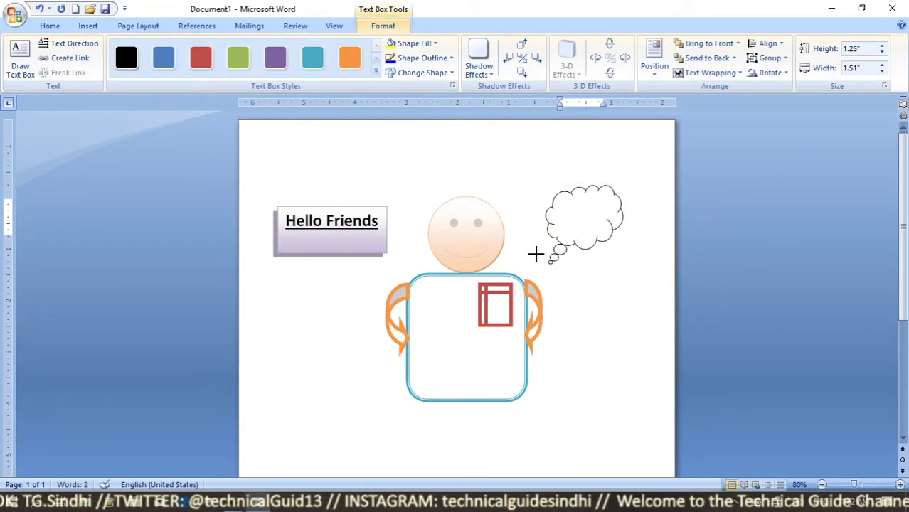
left_click_drag(544, 254, 511, 256)
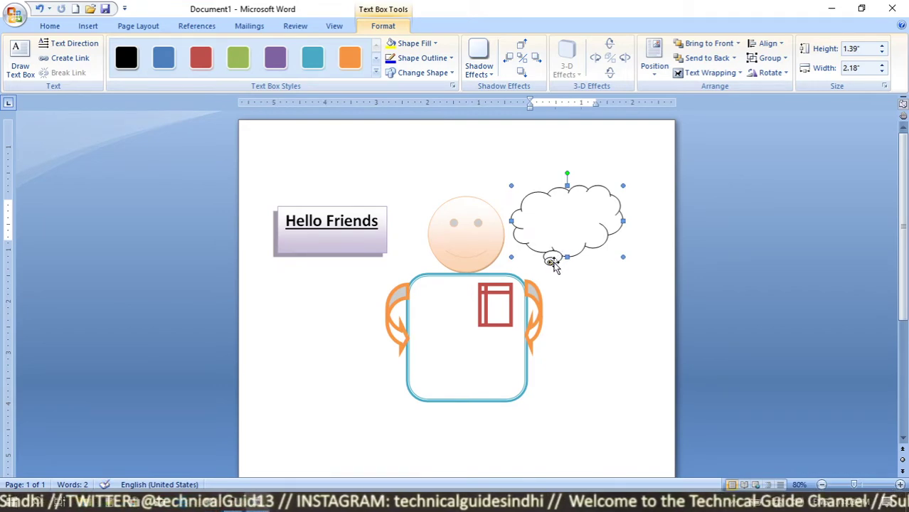
left_click(579, 212)
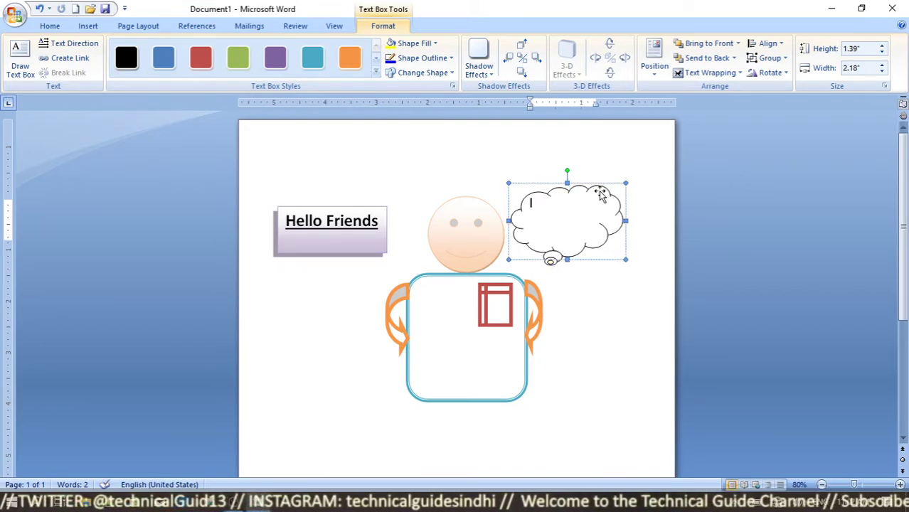
left_click_drag(615, 178, 644, 158)
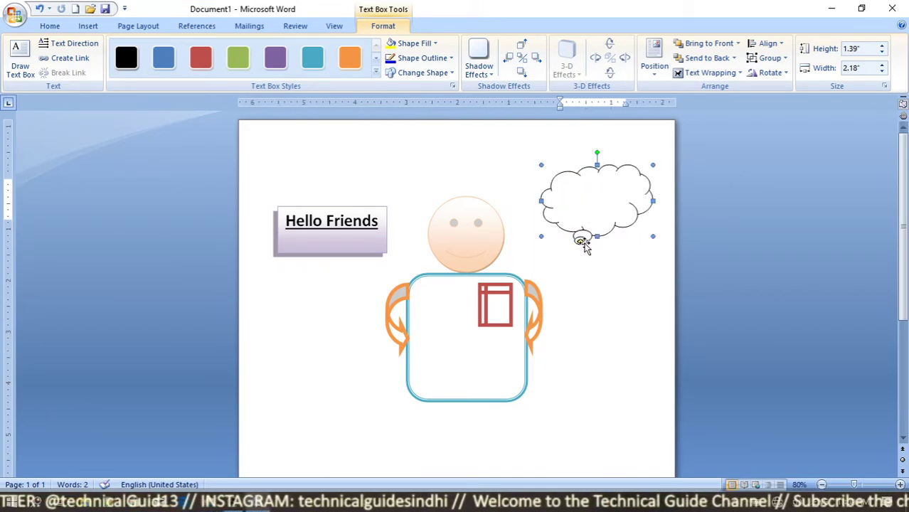
left_click_drag(553, 246, 502, 260)
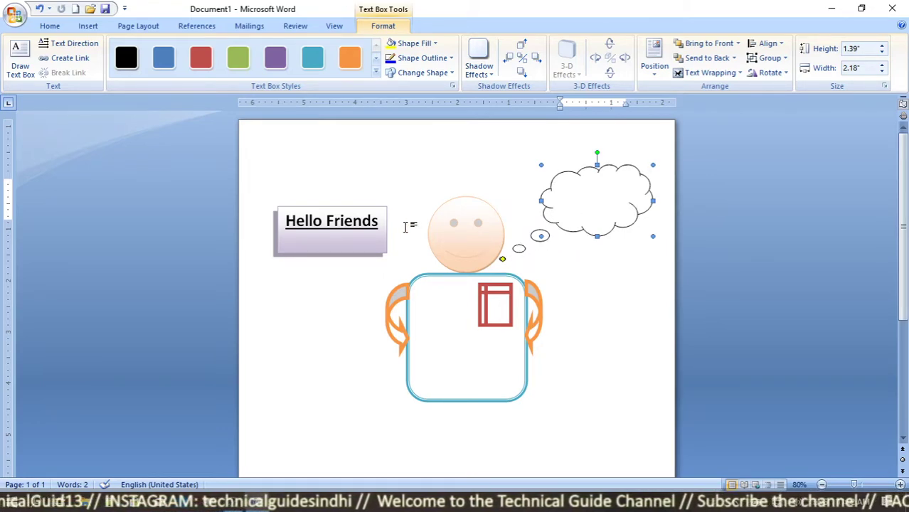
left_click(352, 234)
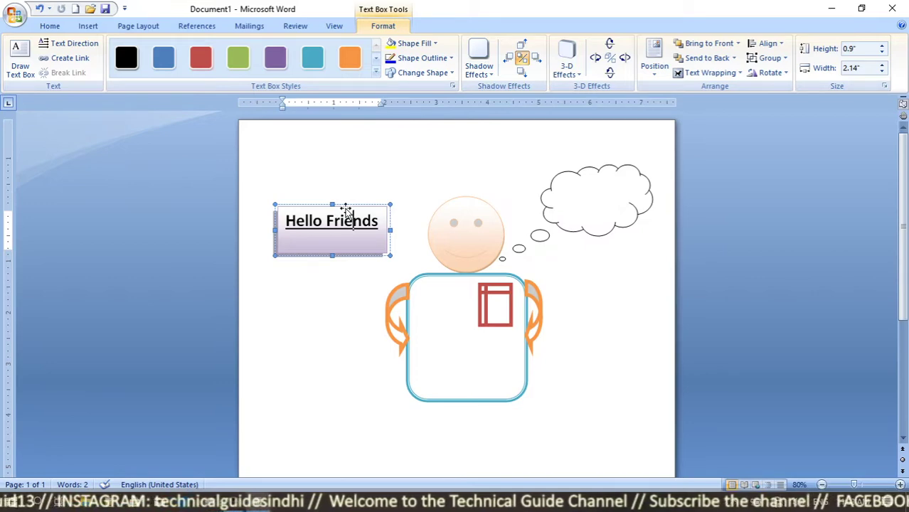
Move the Hello Friends box onto the cloud and bring it to the front.
left_click(380, 208)
left_click(602, 193)
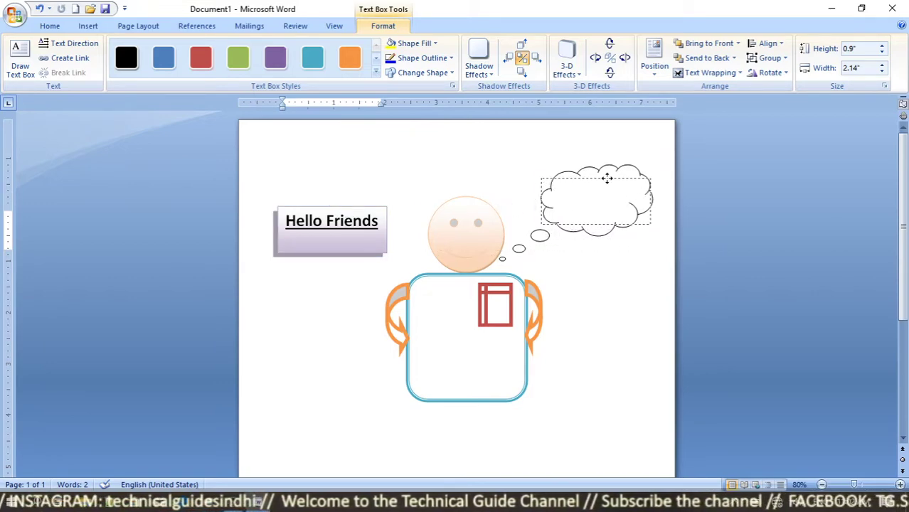
left_click(607, 177)
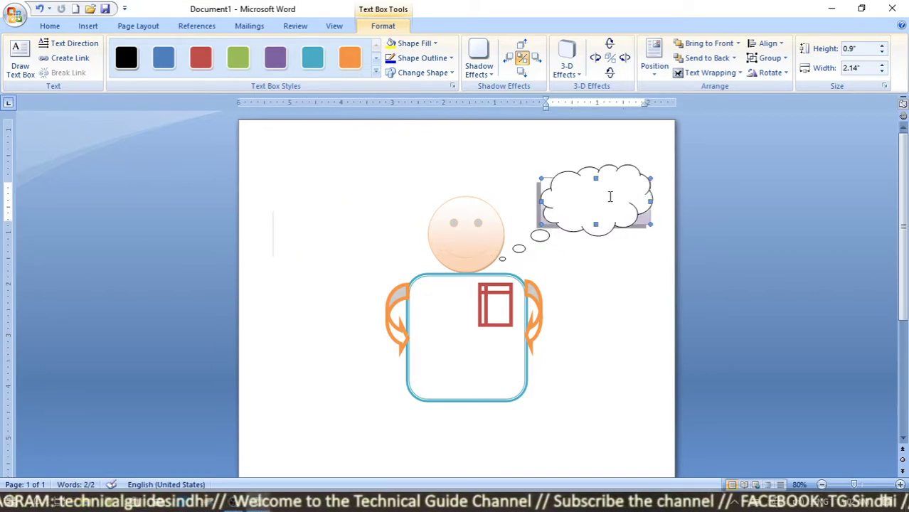
left_click(705, 44)
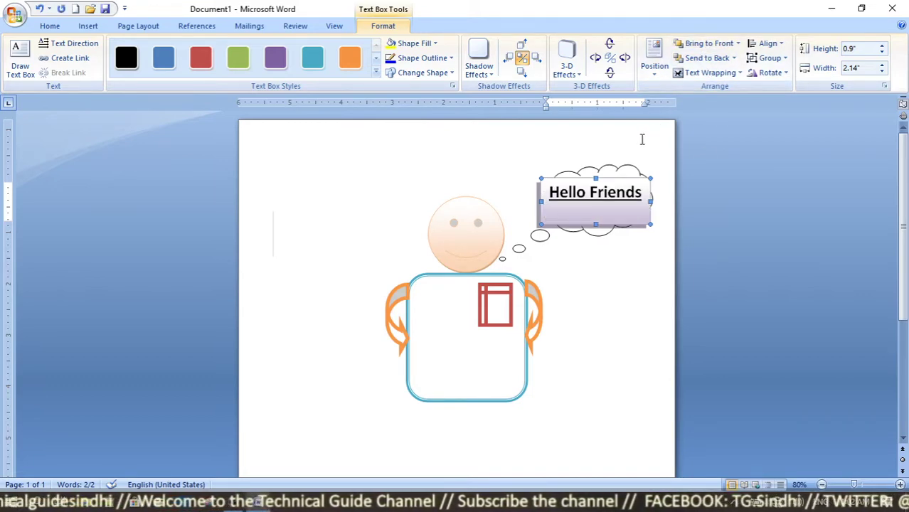
Set the text box to No Fill, No Shadow and No Outline.
left_click(375, 72)
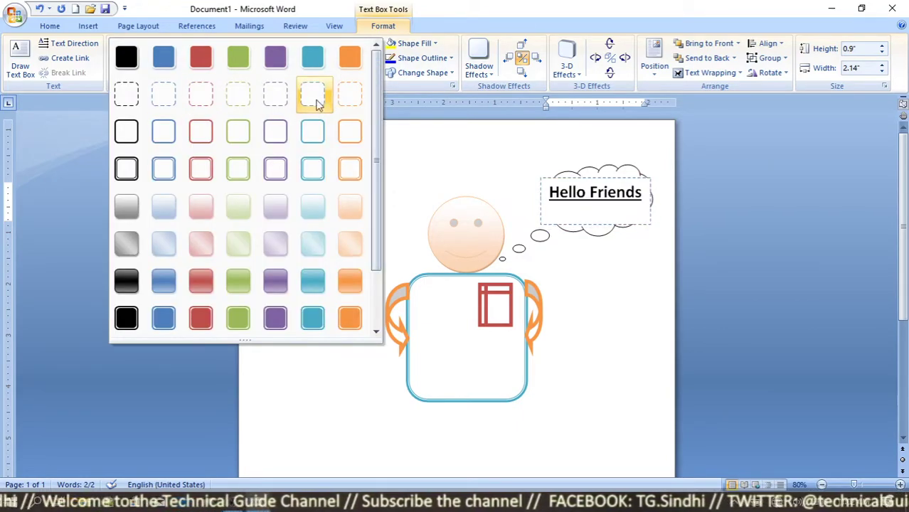
left_click(424, 45)
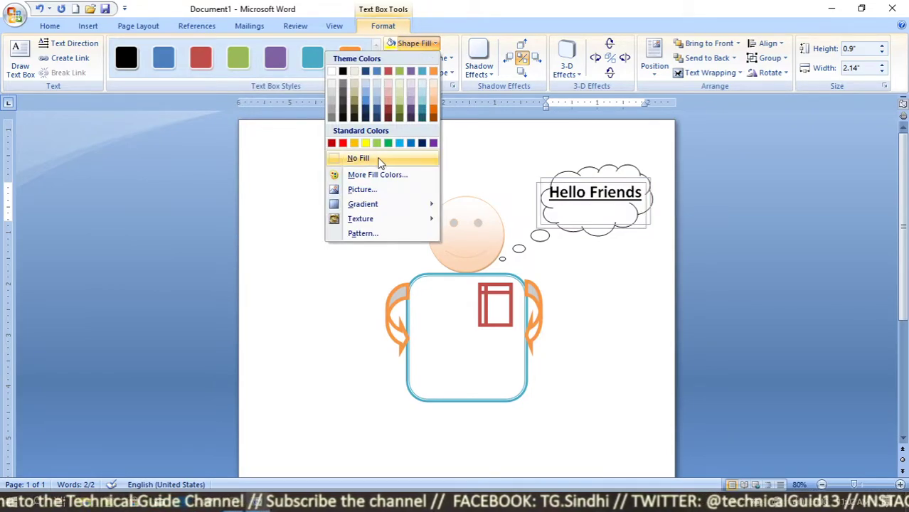
left_click(382, 158)
left_click(483, 74)
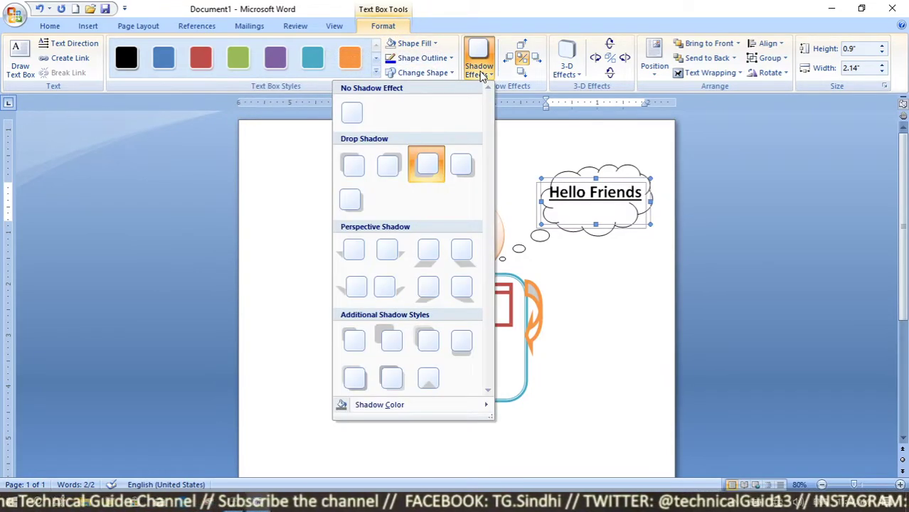
left_click(354, 116)
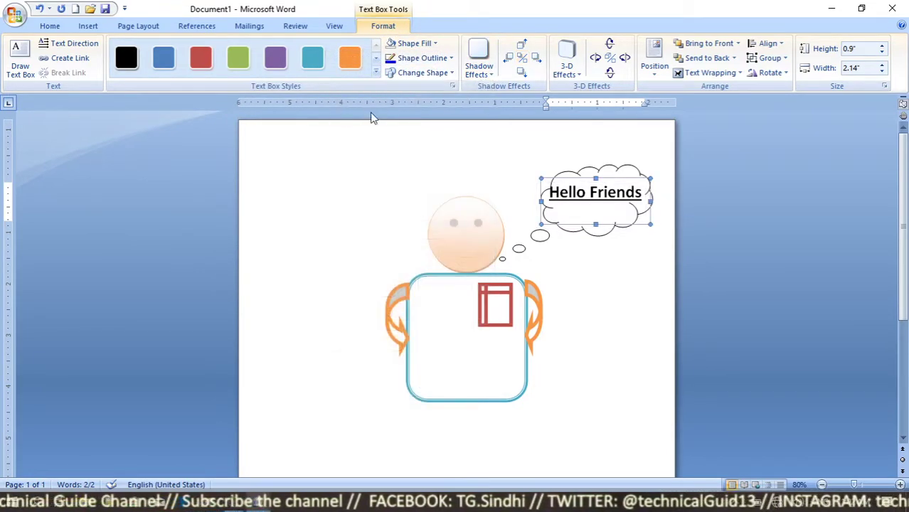
left_click(415, 57)
left_click(371, 174)
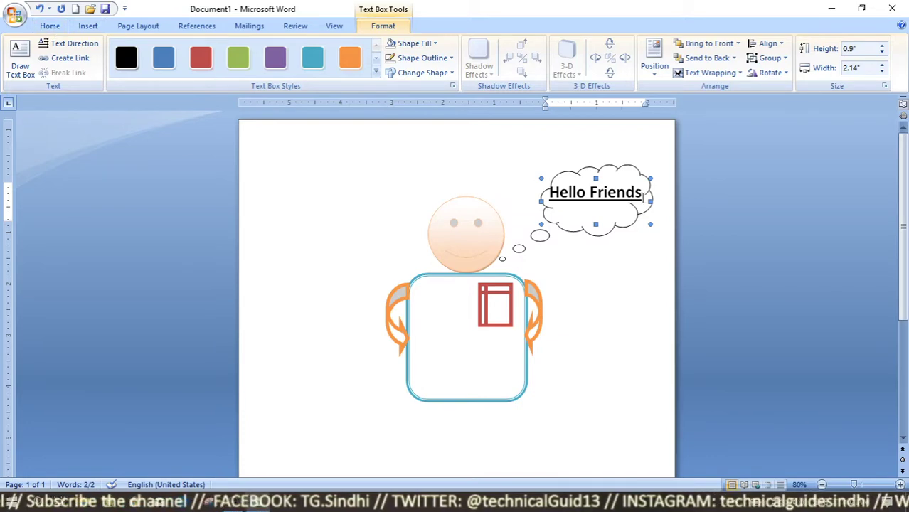
Resize the 'Hello Friends' text to 18 pt.
left_click_drag(643, 199, 546, 196)
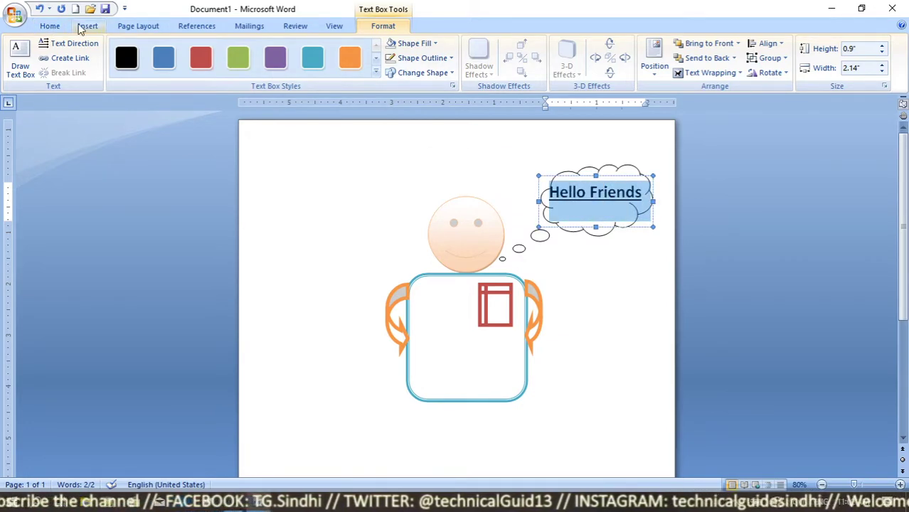
left_click(61, 27)
left_click(252, 51)
left_click(252, 51)
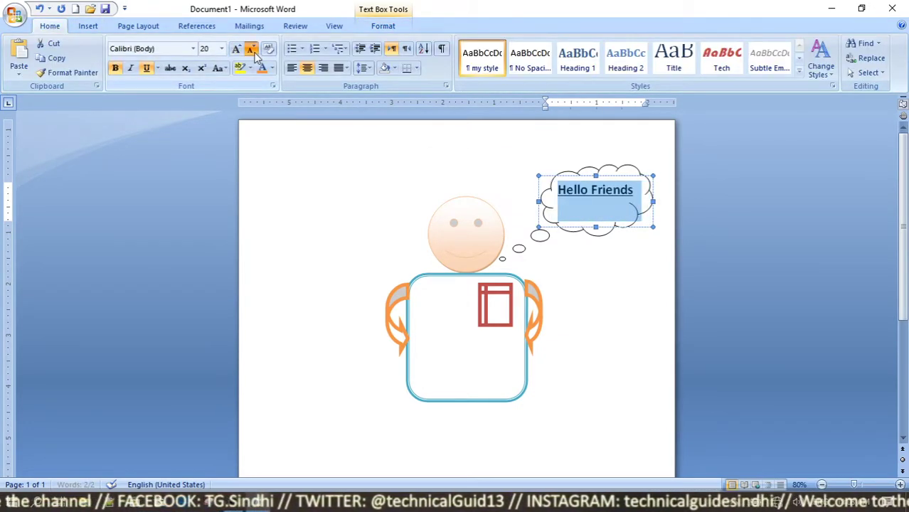
left_click(252, 51)
left_click(252, 51)
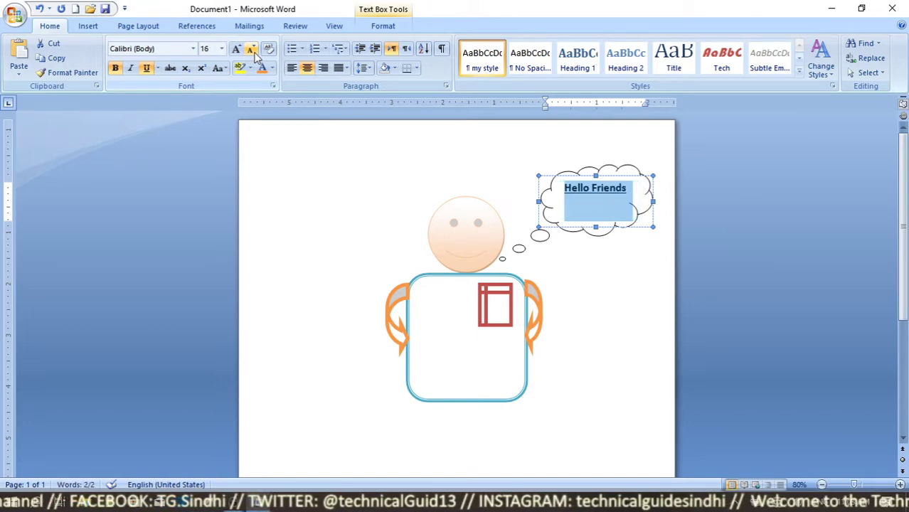
left_click(237, 50)
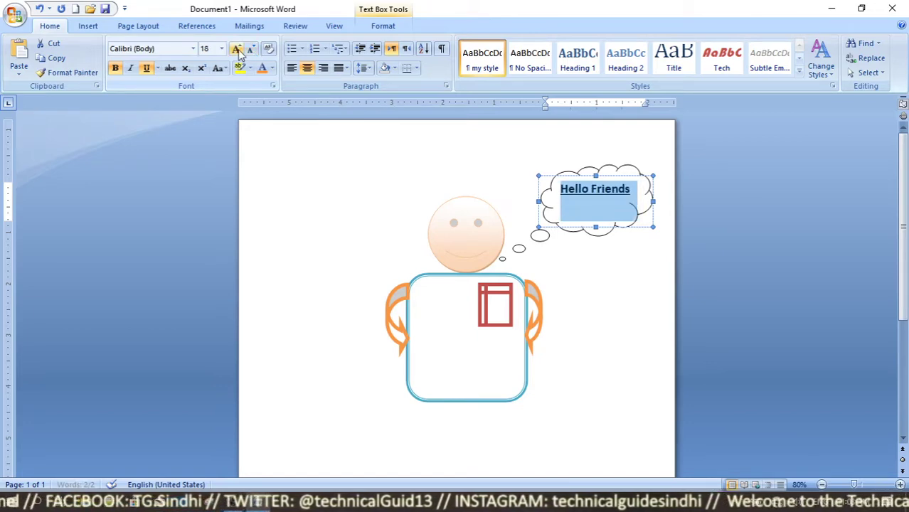
left_click(393, 201)
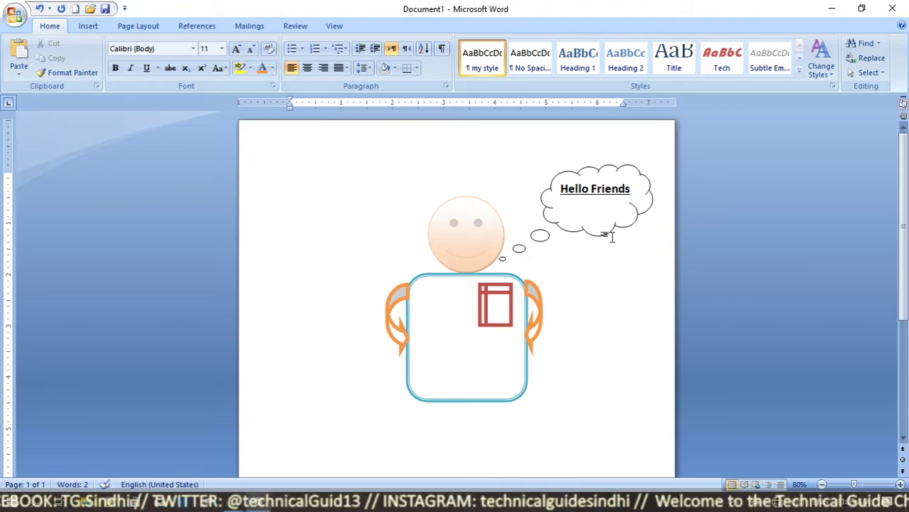
left_click(569, 210)
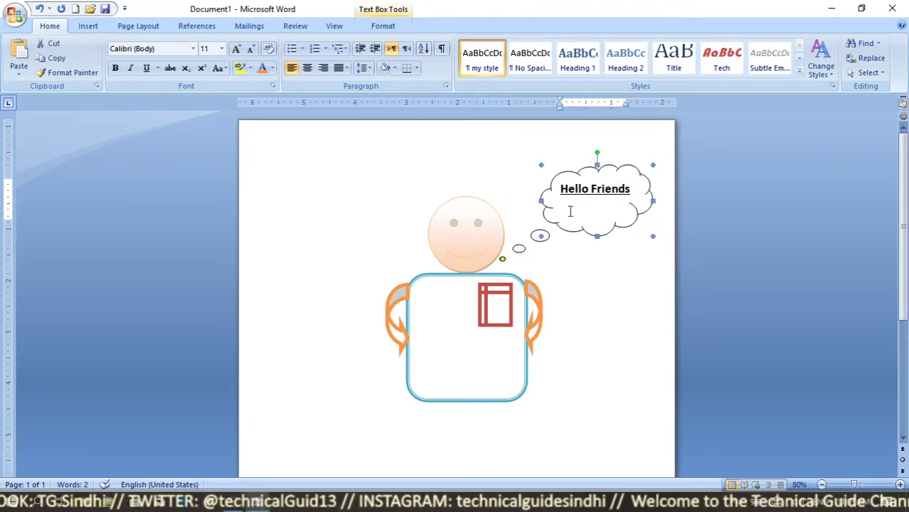
Fill the cloud with the teal 'Colored Fill, White Outline – Accent 5' style and reopen Clip Art.
left_click(380, 27)
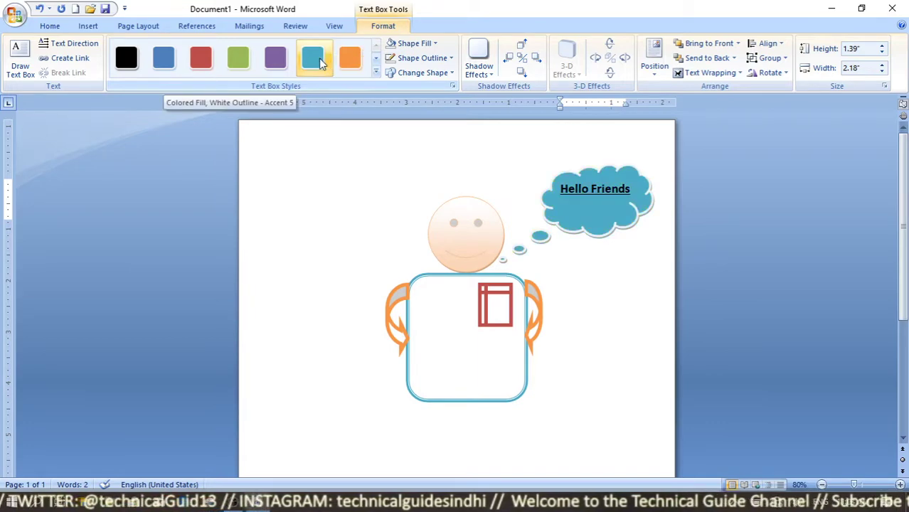
left_click(319, 59)
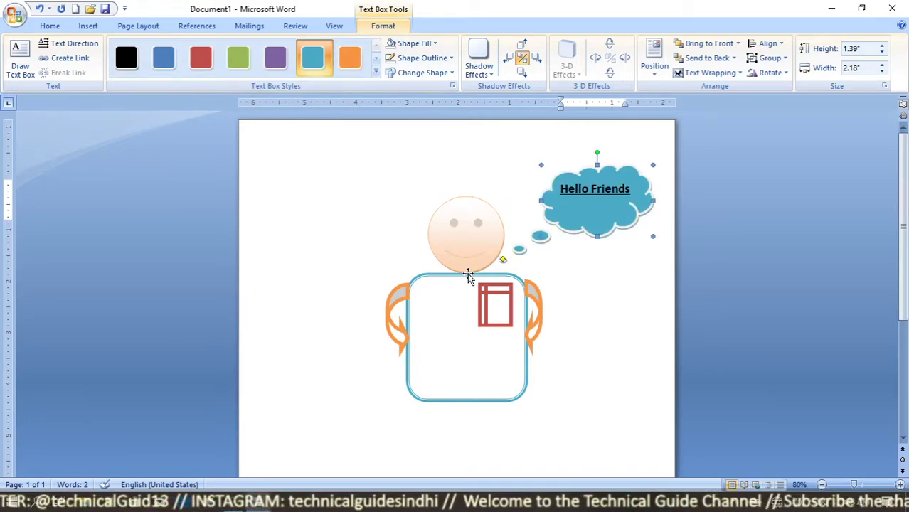
left_click(95, 27)
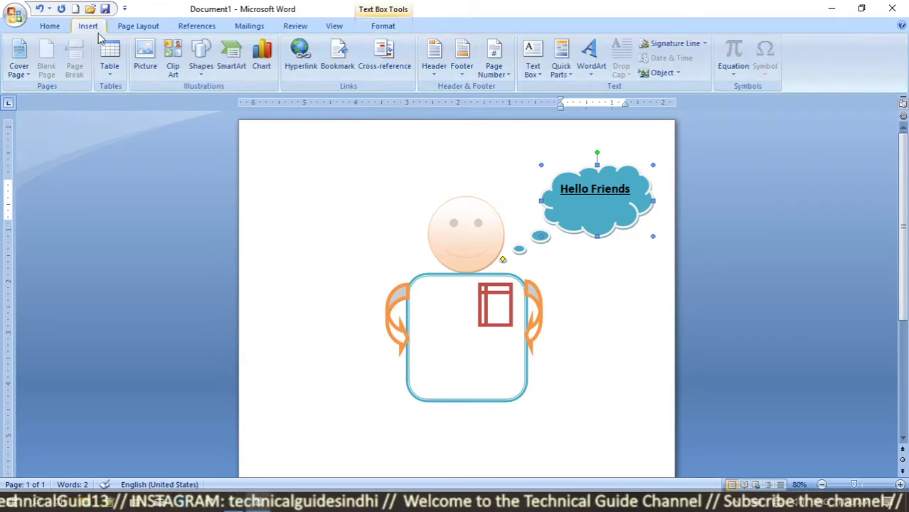
left_click(203, 66)
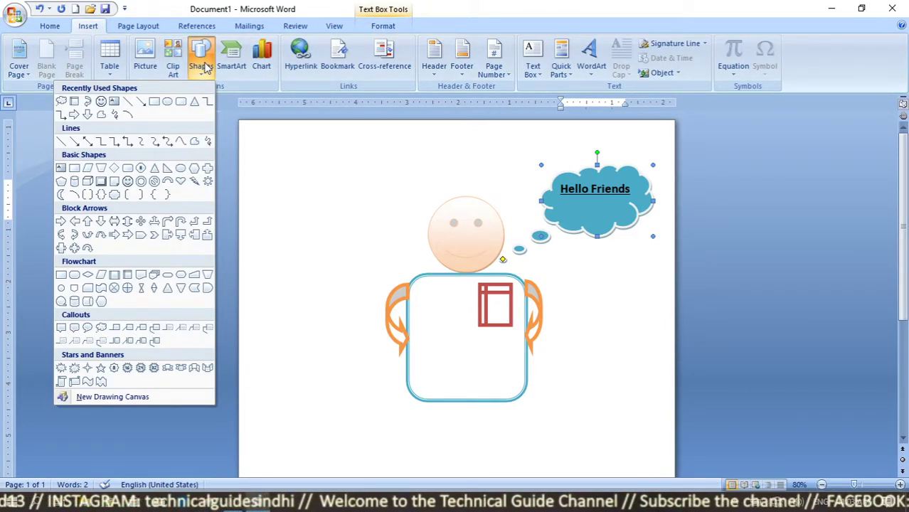
left_click(175, 66)
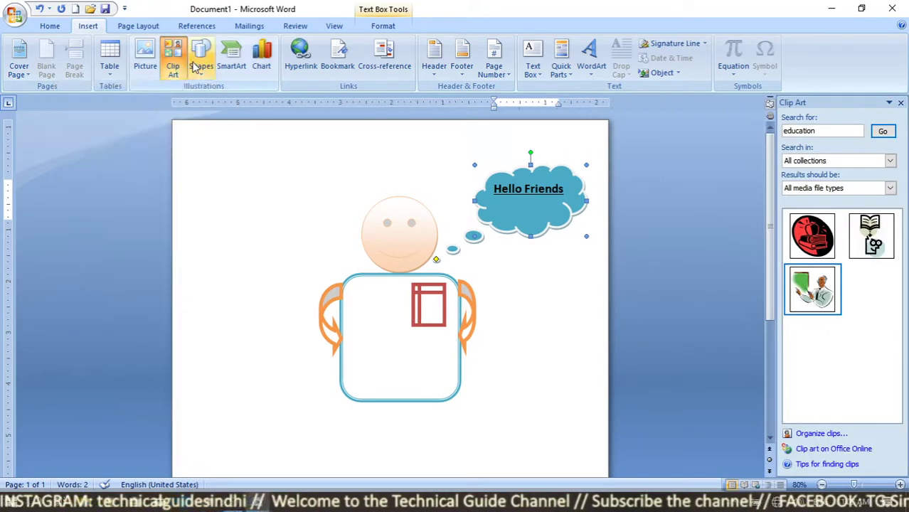